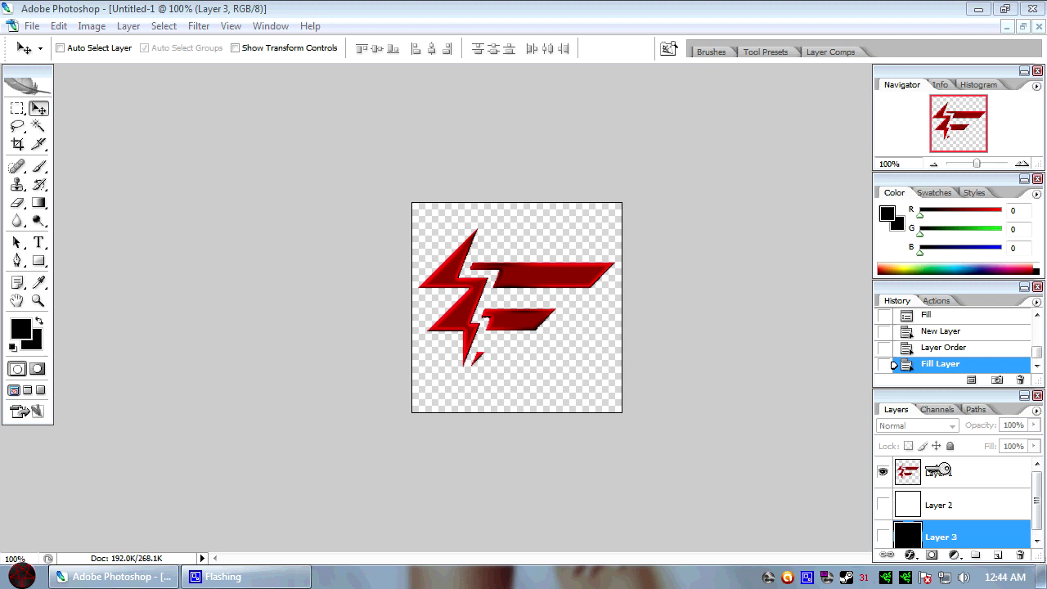
Select Layer 1 and toggle white Layer 2 on and off to compare the logo on white and black.
{"action": "left_click", "coordinate": [937, 479]}
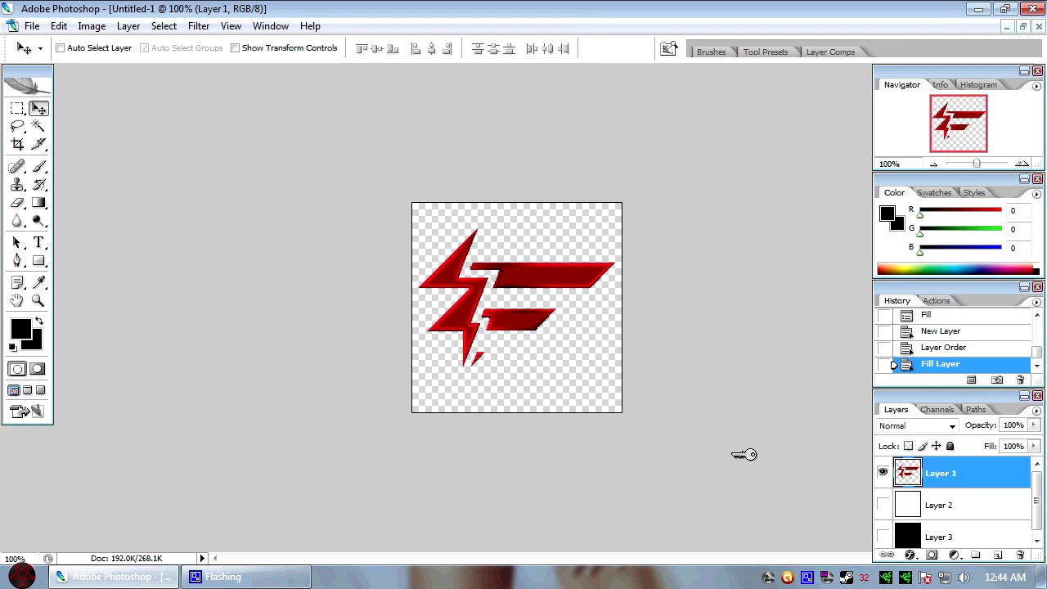
{"action": "left_click_drag", "start_coordinate": [1036, 510], "coordinate": [1035, 516]}
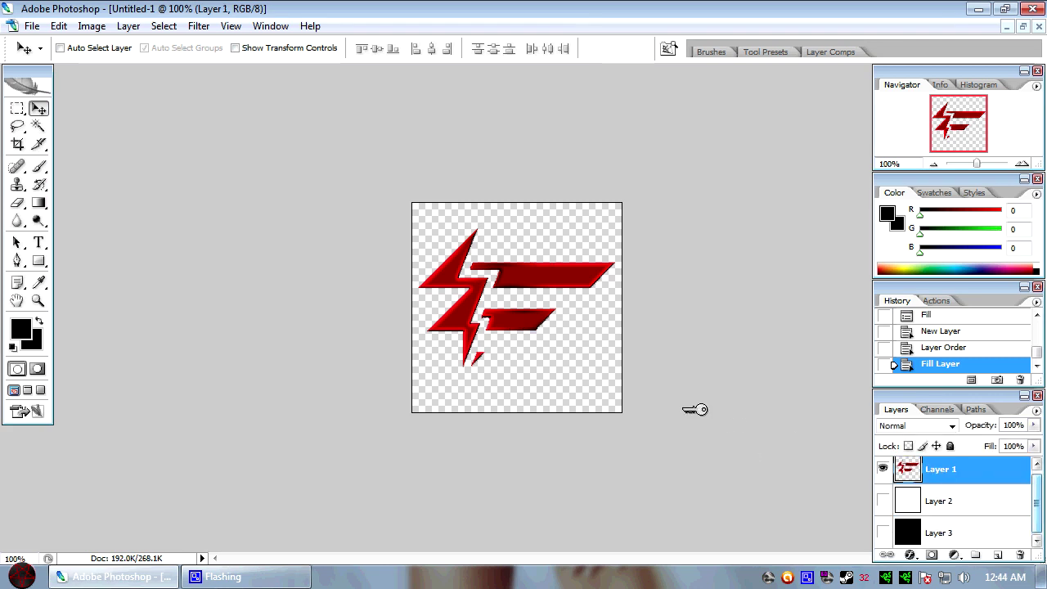
{"action": "left_click", "coordinate": [883, 501]}
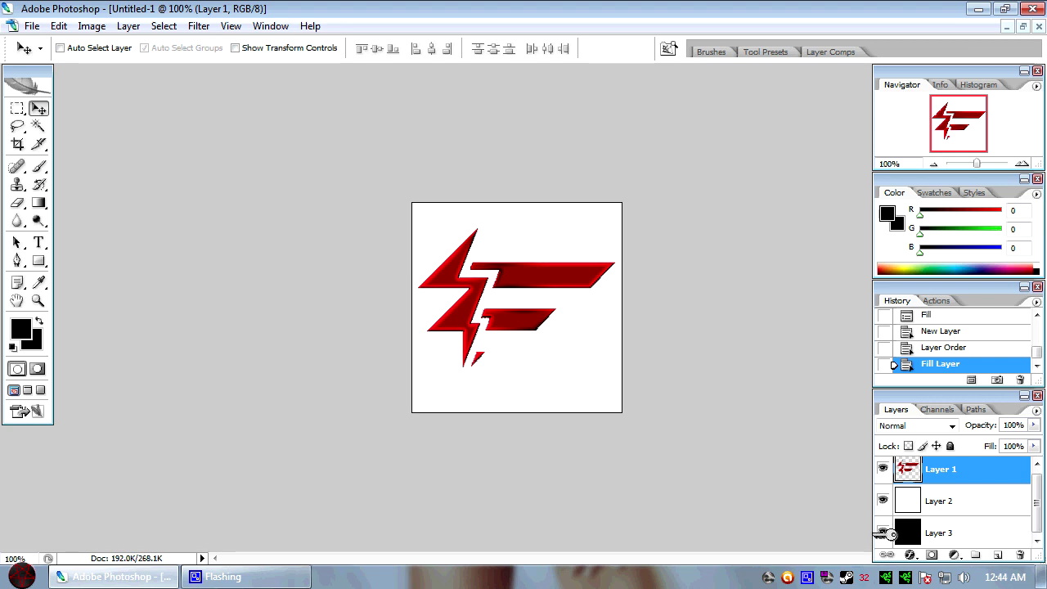
{"action": "left_click", "coordinate": [883, 501]}
{"action": "left_click", "coordinate": [883, 501]}
{"action": "left_click", "coordinate": [883, 501]}
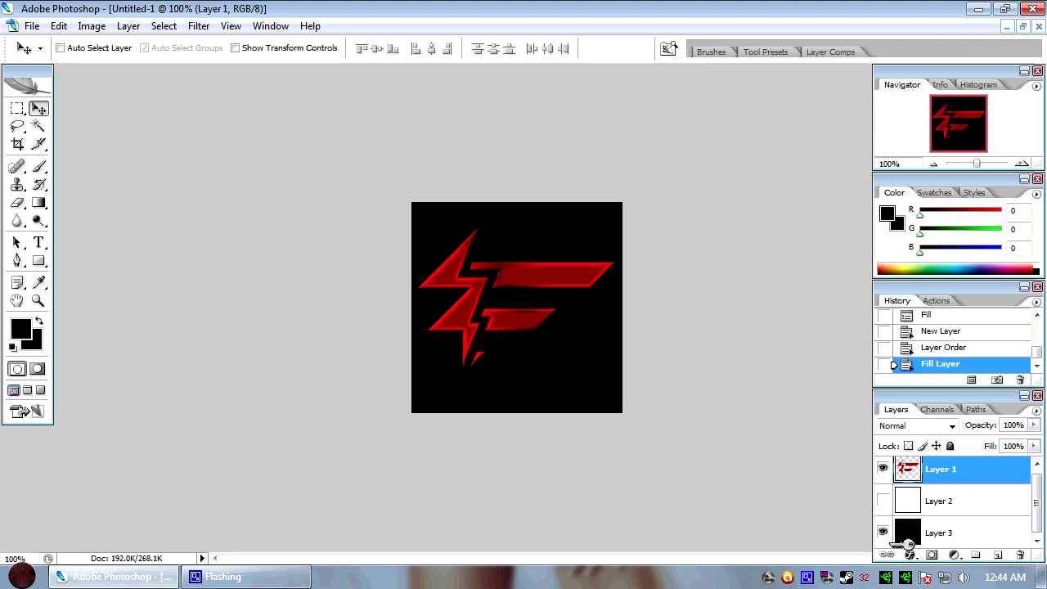
{"action": "left_click_drag", "start_coordinate": [902, 542], "coordinate": [894, 501]}
Hide and reshow black Layer 3, leaving white Layer 2 visible behind the logo.
{"action": "left_click", "coordinate": [883, 533]}
{"action": "left_click", "coordinate": [884, 533]}
{"action": "left_click", "coordinate": [884, 501]}
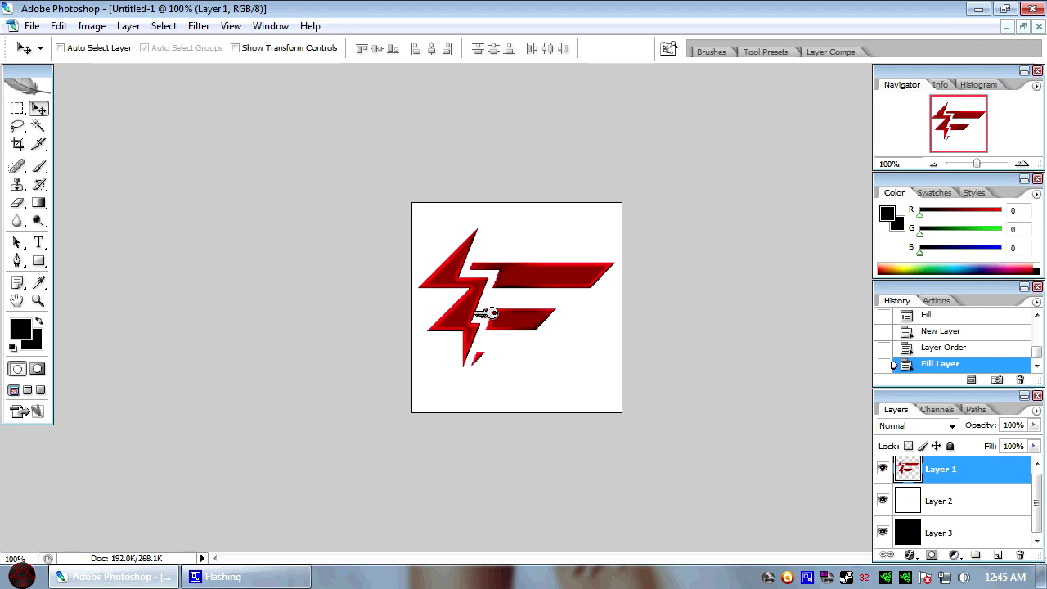
Add a Drop Shadow with a 10 px distance to the logo layer via Blending Options.
{"action": "left_click", "coordinate": [17, 108]}
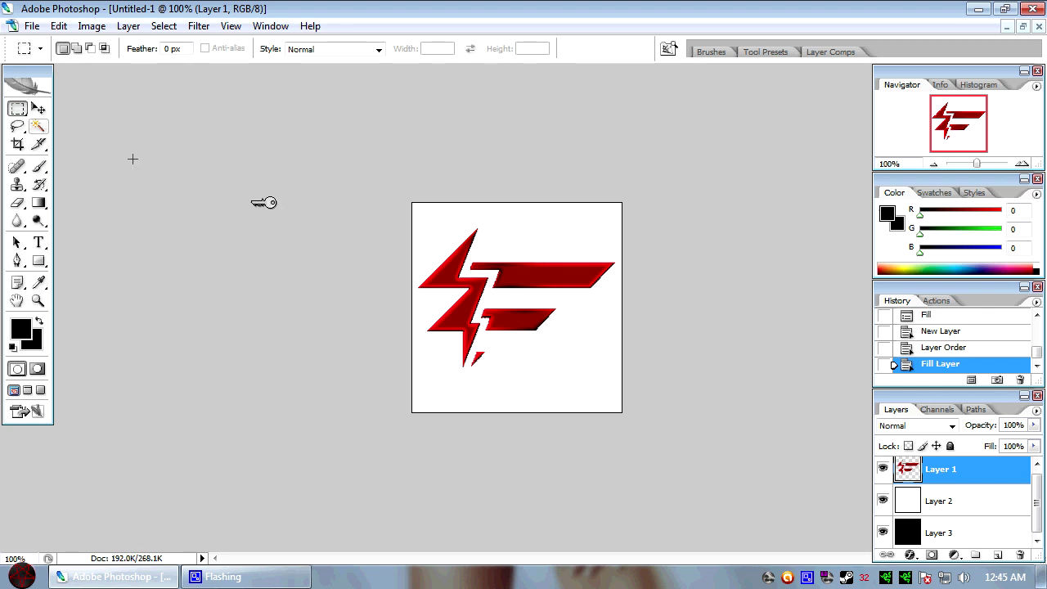
{"action": "right_click", "coordinate": [941, 467]}
{"action": "left_click", "coordinate": [887, 109]}
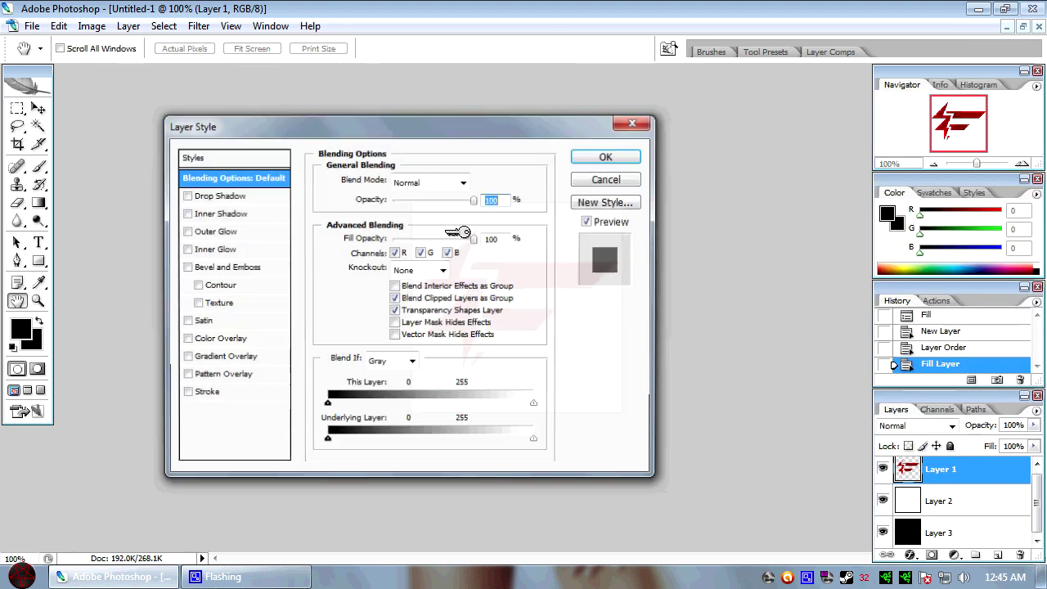
{"action": "left_click", "coordinate": [197, 195]}
{"action": "left_click_drag", "start_coordinate": [320, 127], "coordinate": [782, 187]}
{"action": "left_click_drag", "start_coordinate": [856, 291], "coordinate": [872, 291]}
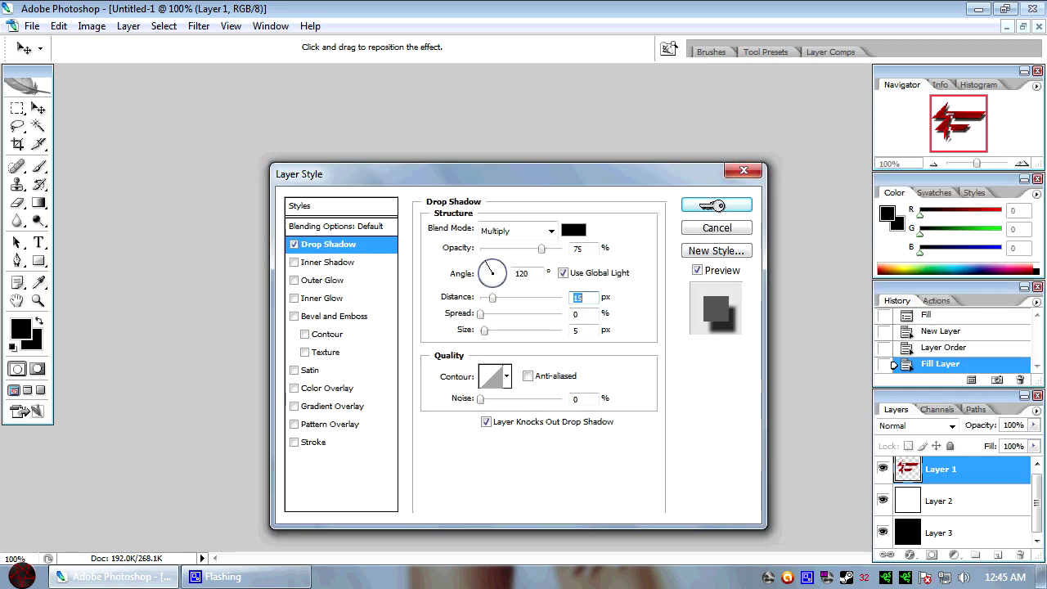
{"action": "left_click", "coordinate": [711, 204]}
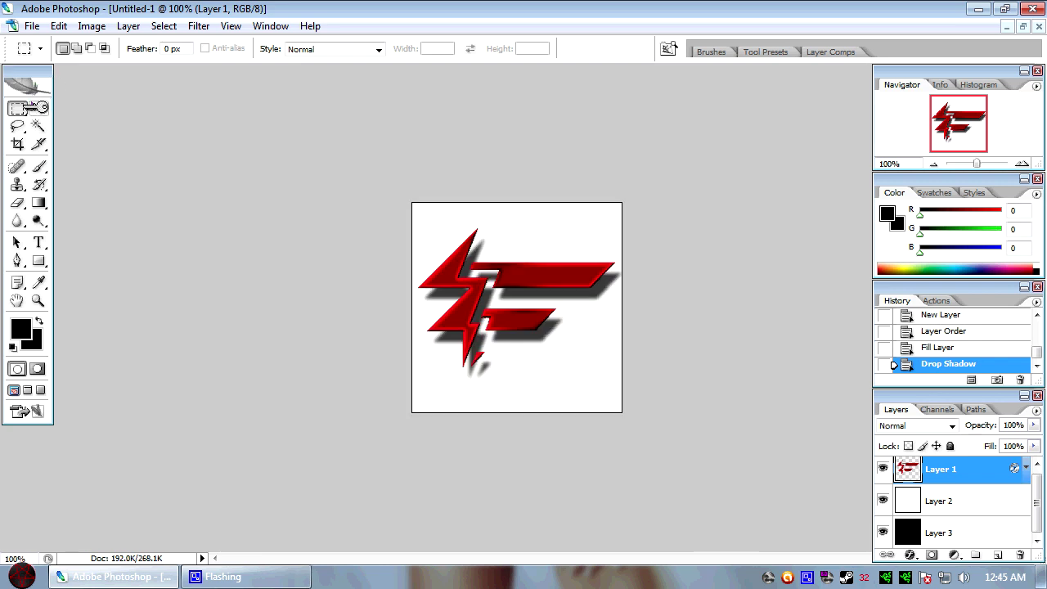
Nudge the logo slightly left and down with the Move tool.
{"action": "left_click", "coordinate": [37, 108]}
{"action": "key", "text": "Left"}
{"action": "key", "text": "Left"}
{"action": "key", "text": "Left"}
{"action": "key", "text": "Left"}
{"action": "key", "text": "Left"}
{"action": "key", "text": "Left"}
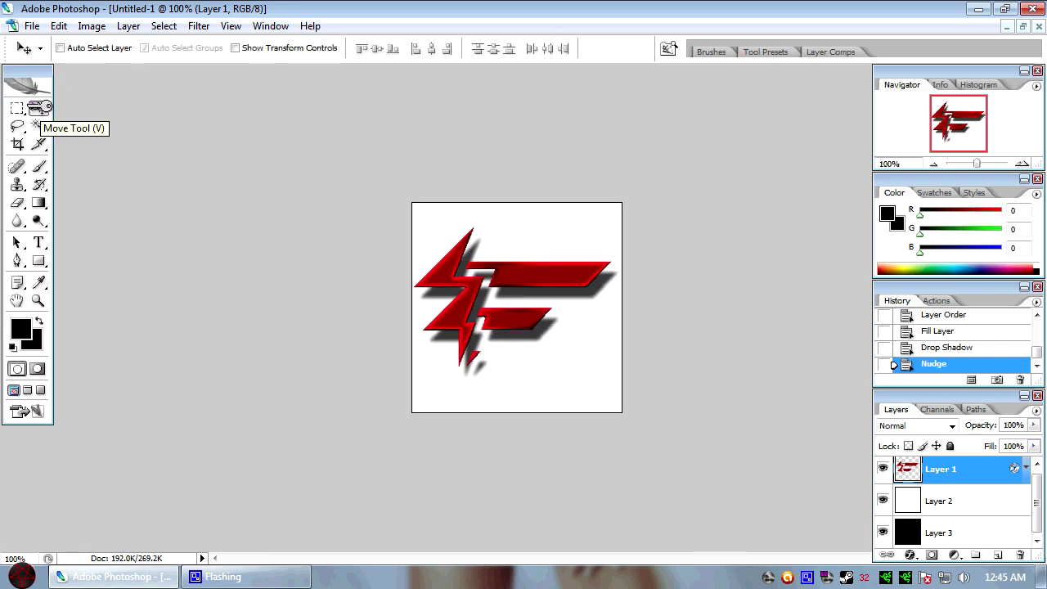
{"action": "key", "text": "Down"}
{"action": "key", "text": "Down"}
{"action": "key", "text": "Down"}
{"action": "key", "text": "Down"}
{"action": "key", "text": "Down"}
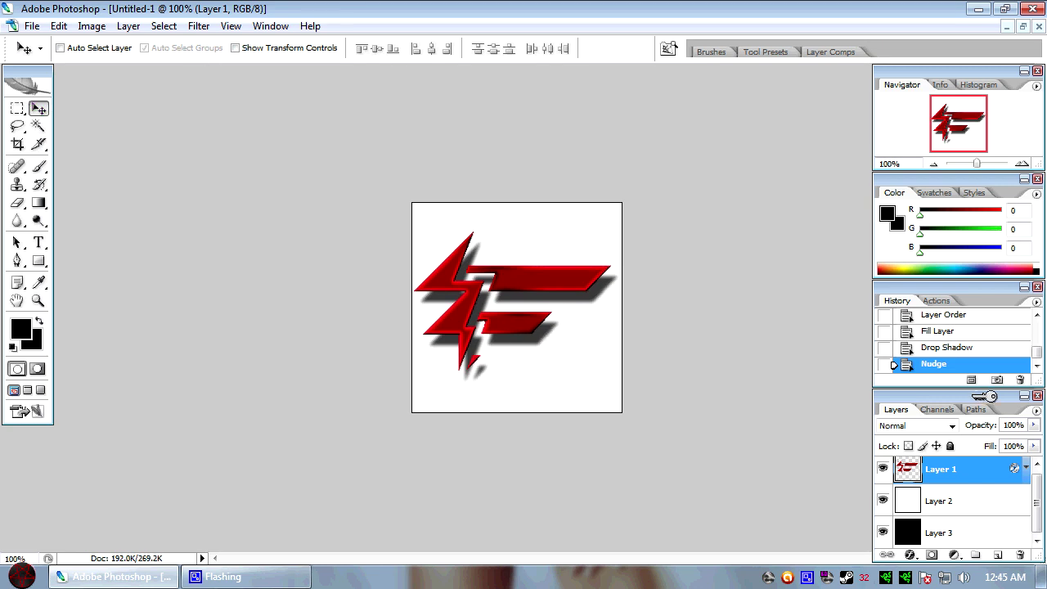
{"action": "scroll", "coordinate": [1037, 485], "scroll_direction": "up", "scroll_amount": 1}
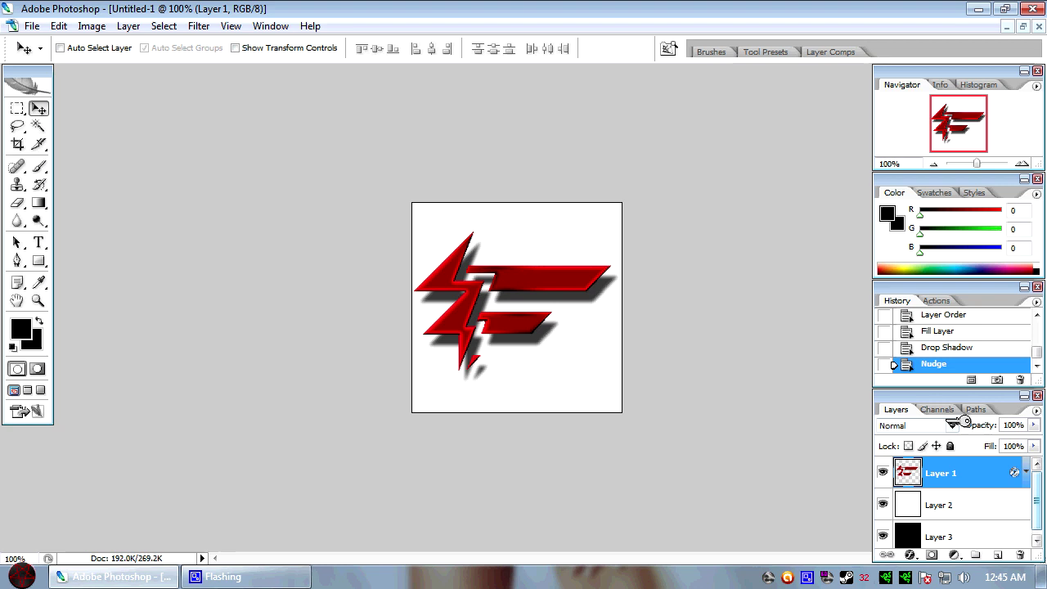
Load the logo layer's outline as a selection, then deselect it with Ctrl+D.
{"action": "scroll", "coordinate": [1034, 508], "scroll_direction": "down", "scroll_amount": 1}
{"action": "scroll", "coordinate": [1033, 508], "scroll_direction": "up", "scroll_amount": 1}
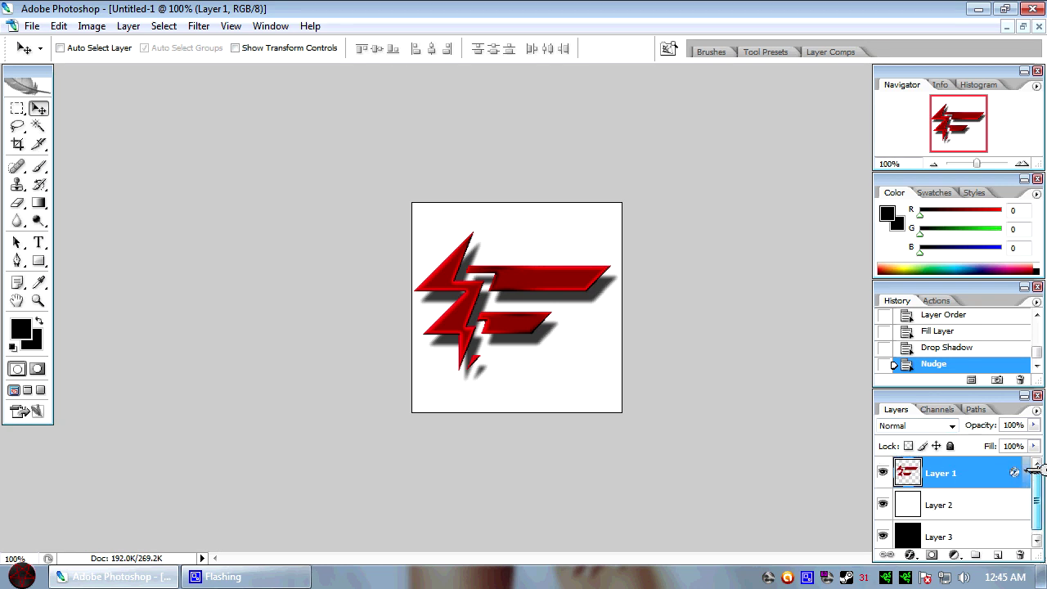
{"action": "key", "text": "m"}
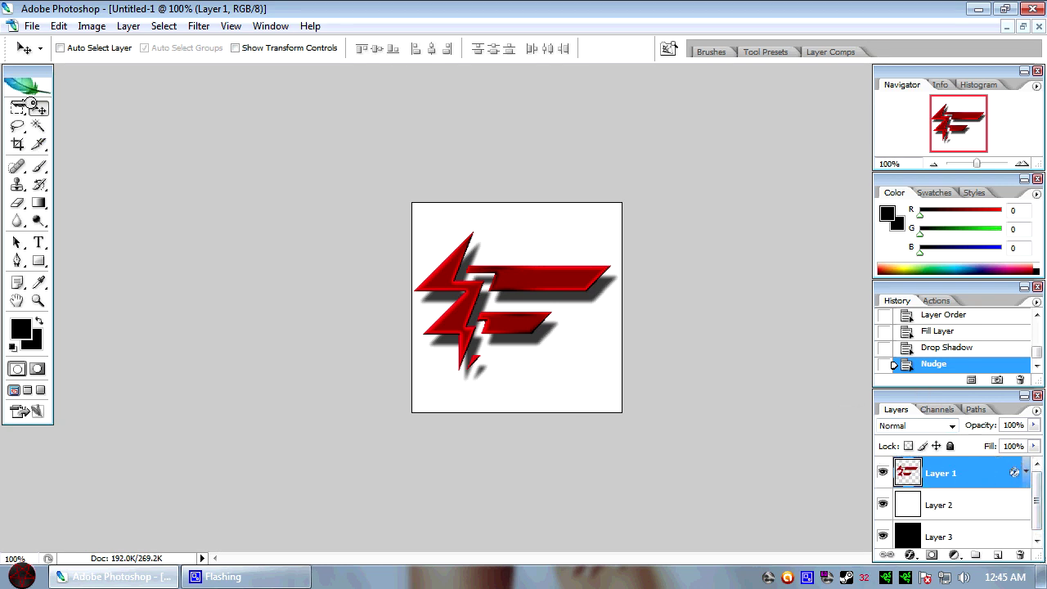
{"action": "left_click_drag", "start_coordinate": [988, 478], "coordinate": [1015, 473]}
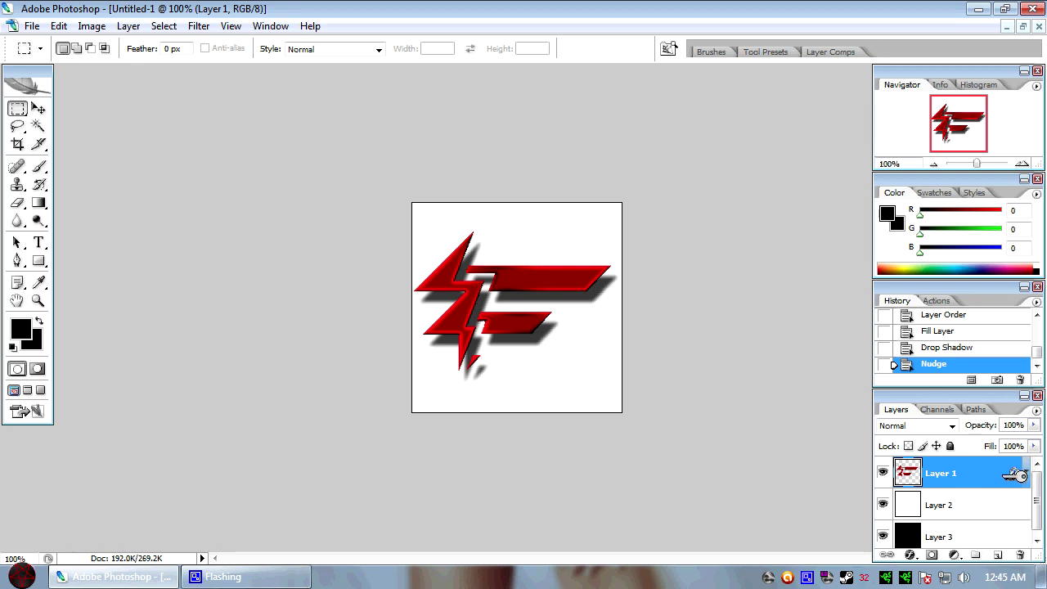
{"action": "left_click_drag", "start_coordinate": [1016, 475], "coordinate": [986, 475]}
{"action": "right_click", "coordinate": [986, 474]}
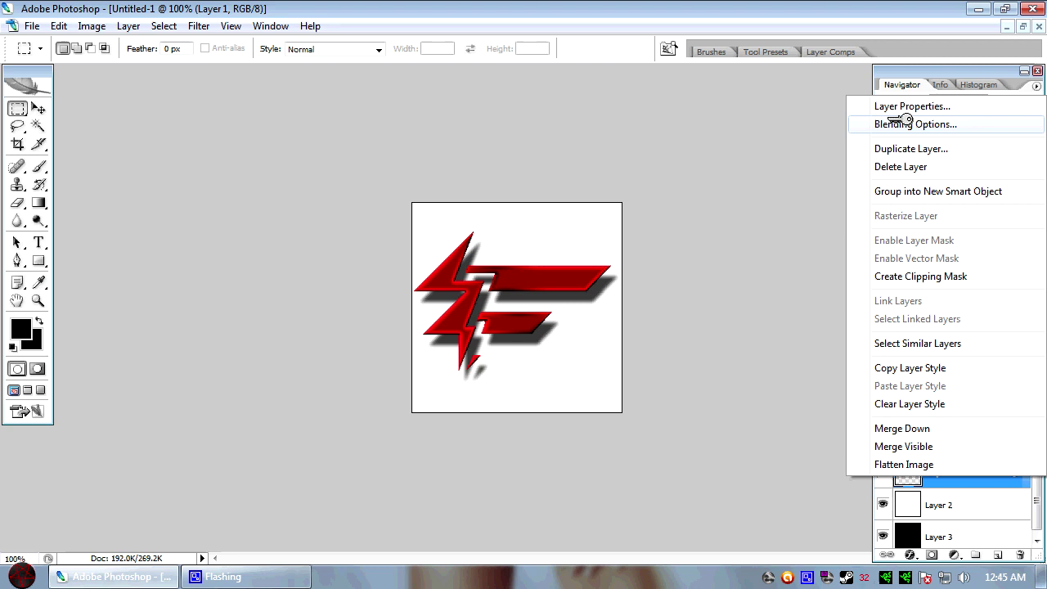
{"action": "left_click", "coordinate": [993, 495]}
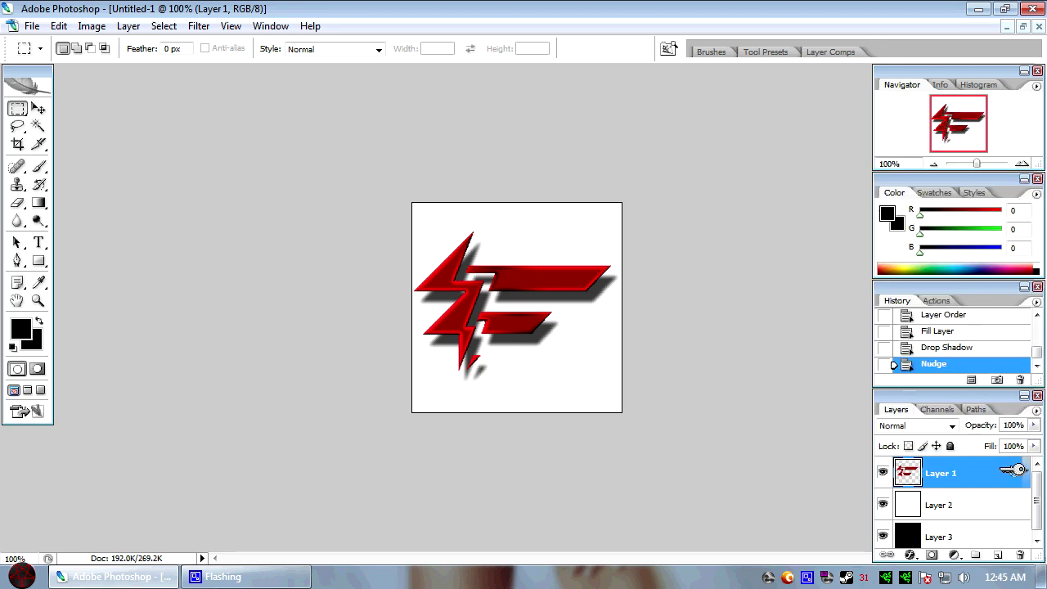
{"action": "left_click", "coordinate": [915, 472], "text": "ctrl"}
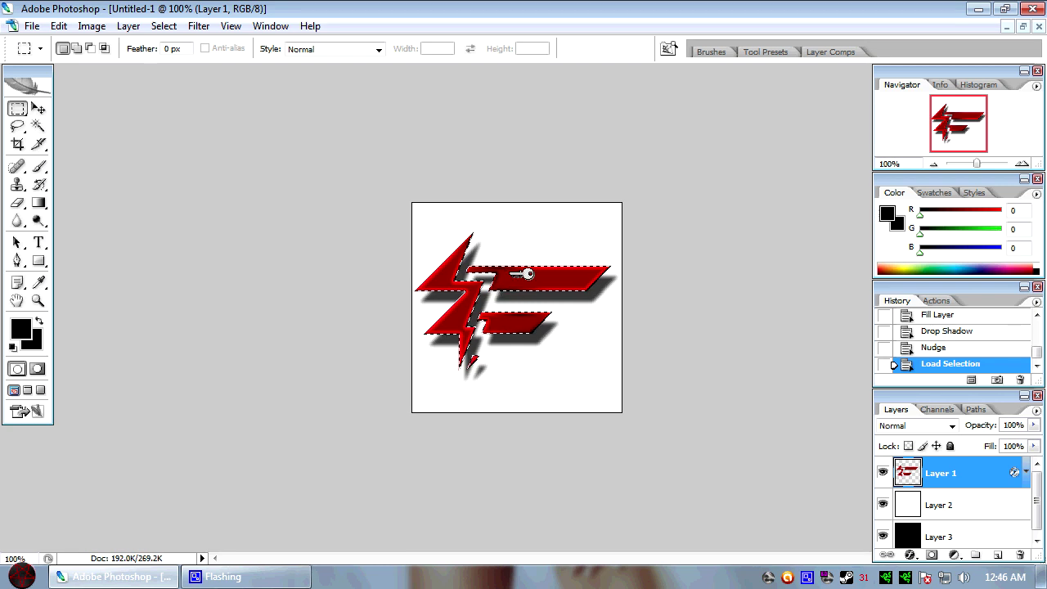
{"action": "key", "text": "ctrl+d"}
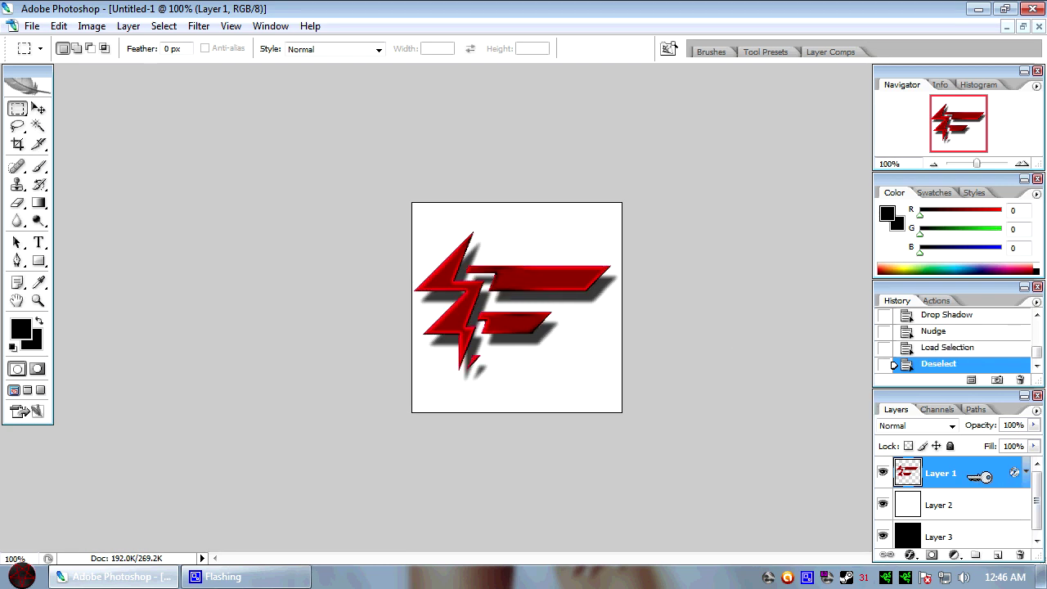
Create a new Layer 4 and merge the logo layer into it.
{"action": "left_click", "coordinate": [997, 554]}
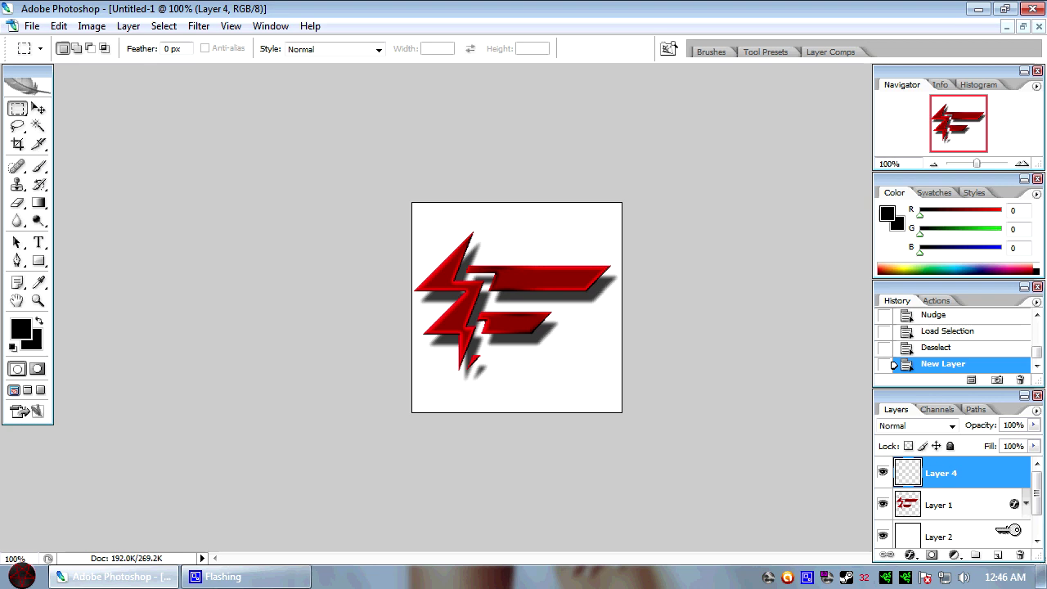
{"action": "left_click", "coordinate": [970, 502], "text": "shift"}
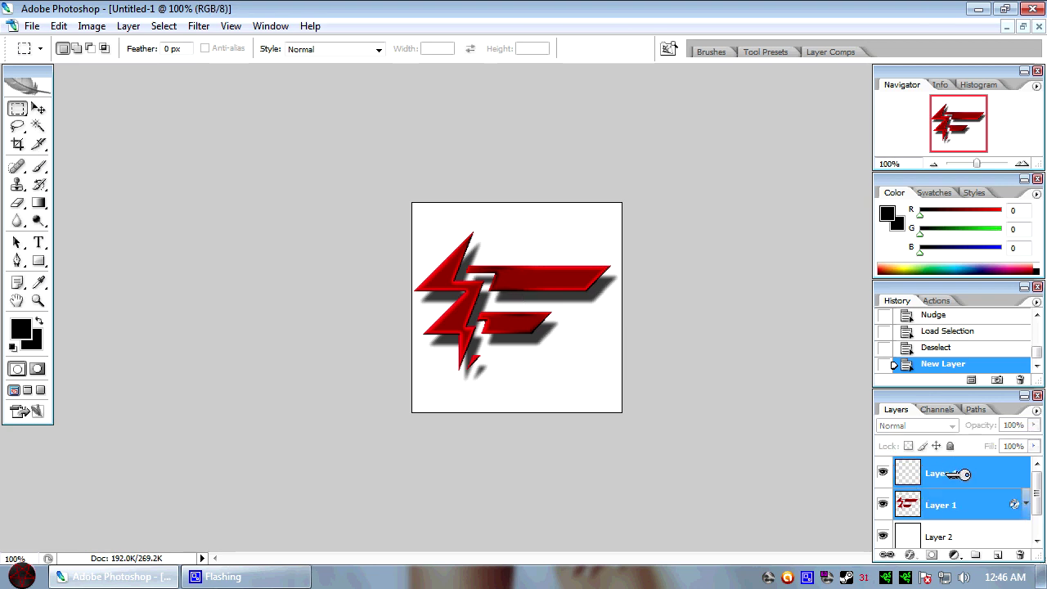
{"action": "right_click", "coordinate": [959, 472]}
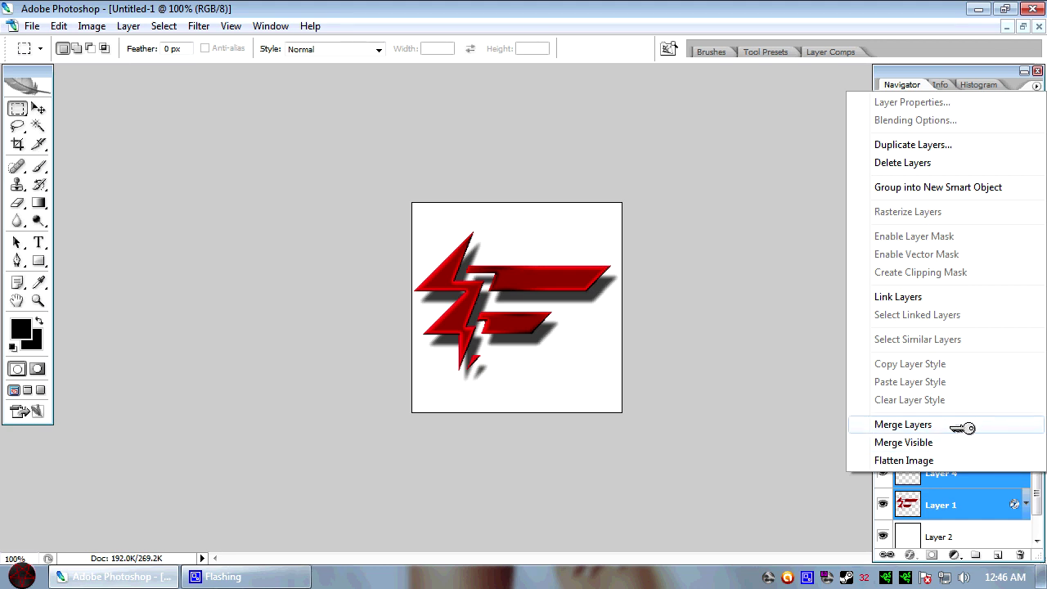
{"action": "left_click", "coordinate": [903, 424]}
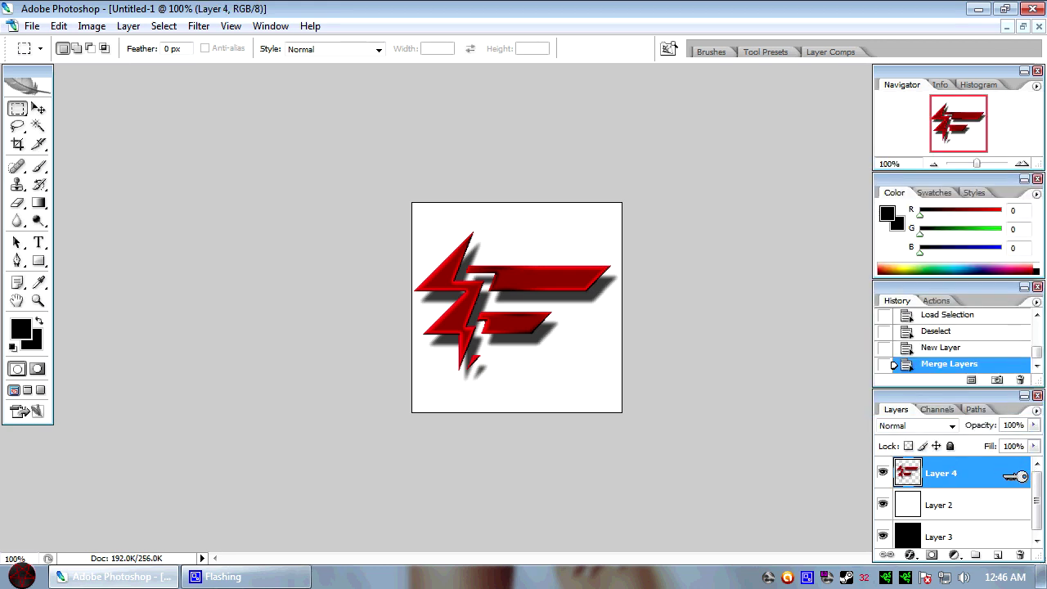
Load the merged logo as a selection and add a new Alpha 1 channel.
{"action": "left_click", "coordinate": [914, 473], "text": "ctrl"}
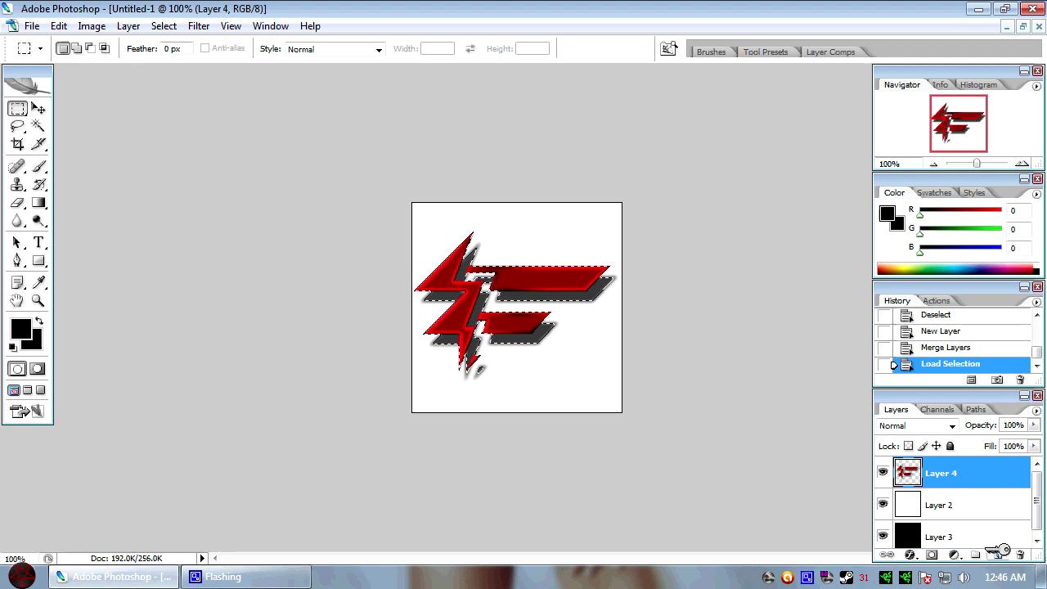
{"action": "left_click", "coordinate": [941, 410]}
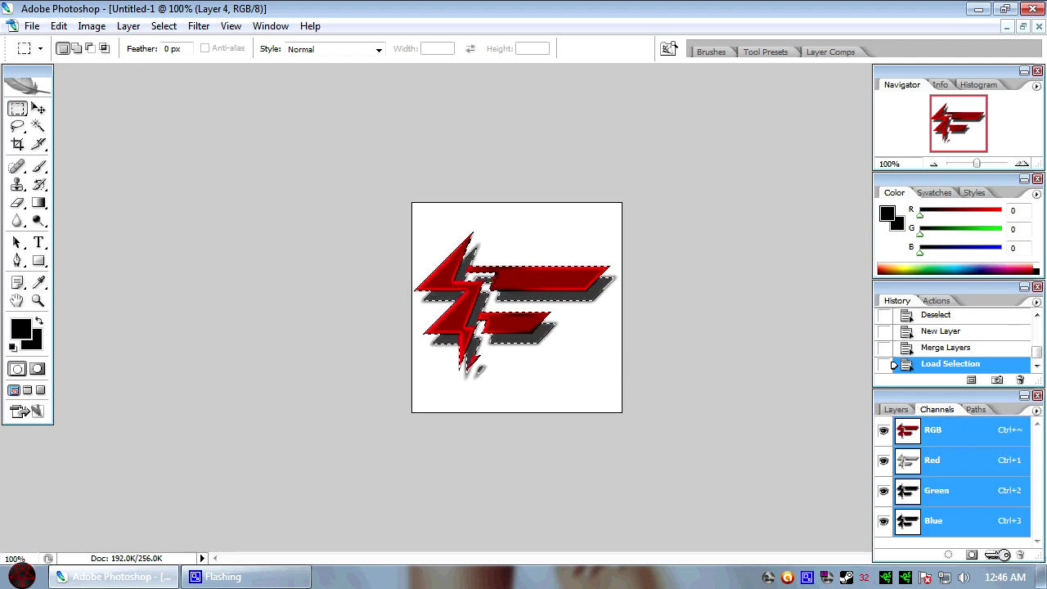
{"action": "left_click", "coordinate": [996, 555]}
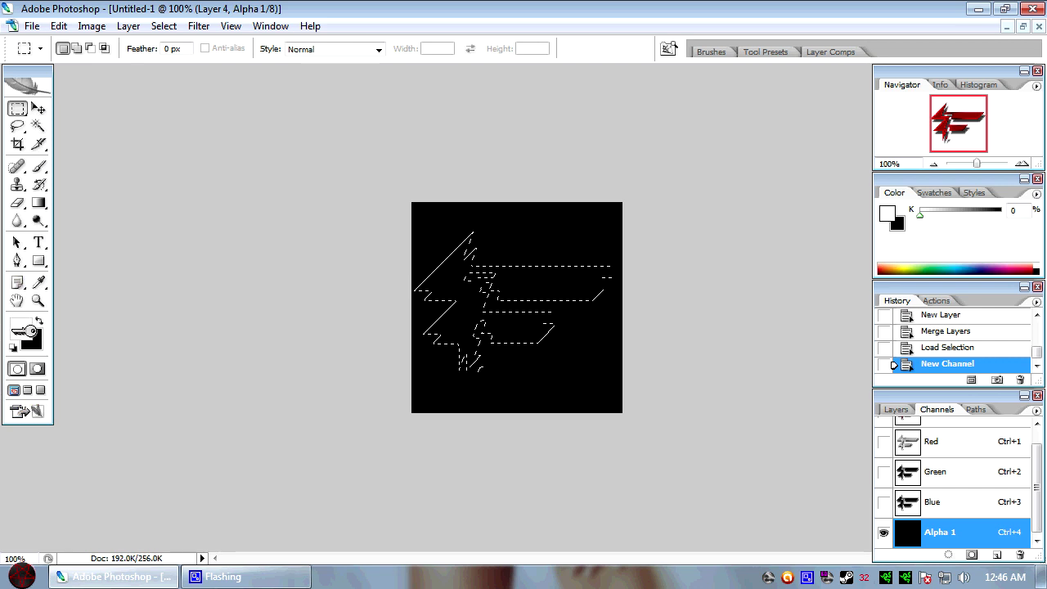
Fill the logo selection with white in Alpha 1 using Edit > Fill, then deselect.
{"action": "key", "text": "alt+BackSpace"}
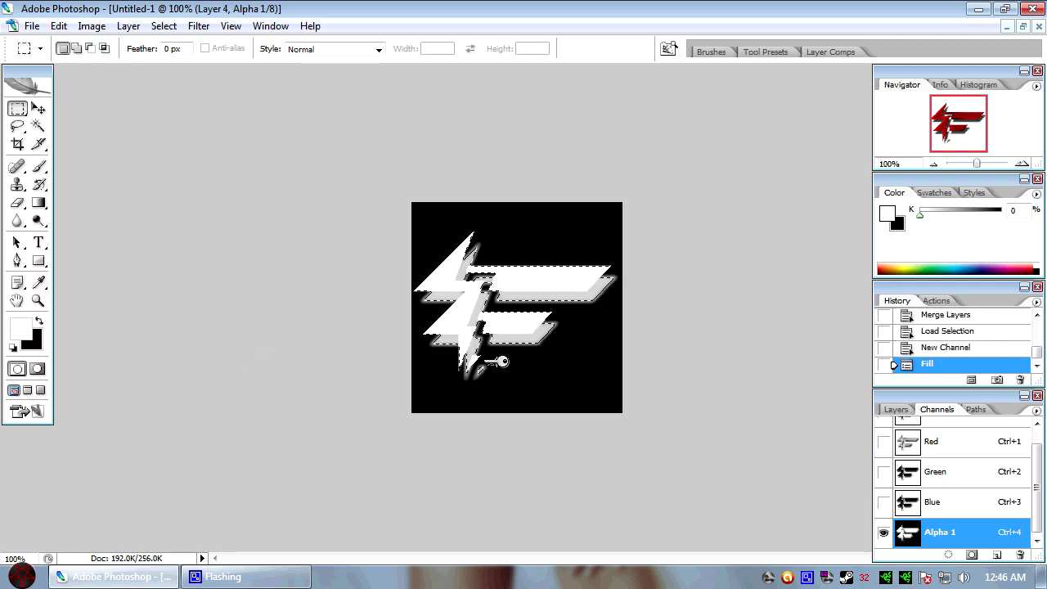
{"action": "key", "text": "ctrl+z"}
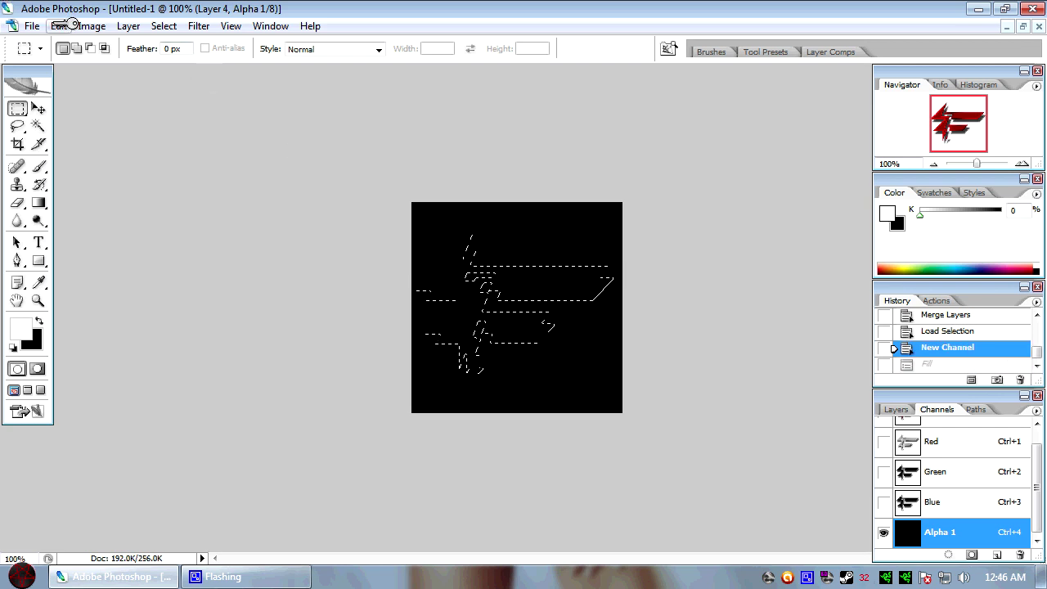
{"action": "left_click", "coordinate": [59, 26]}
{"action": "left_click", "coordinate": [78, 250]}
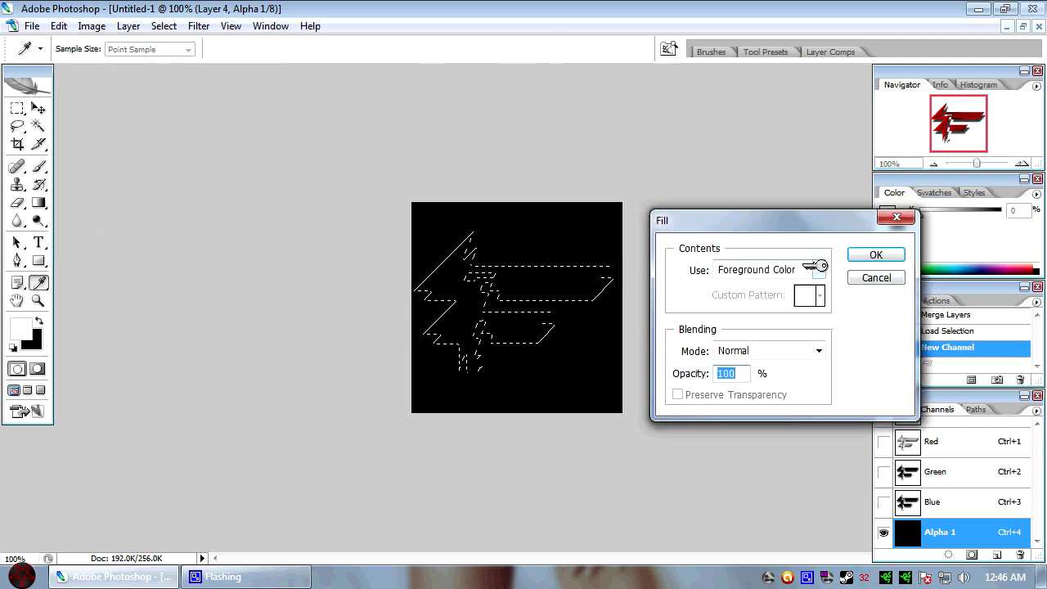
{"action": "left_click", "coordinate": [867, 254]}
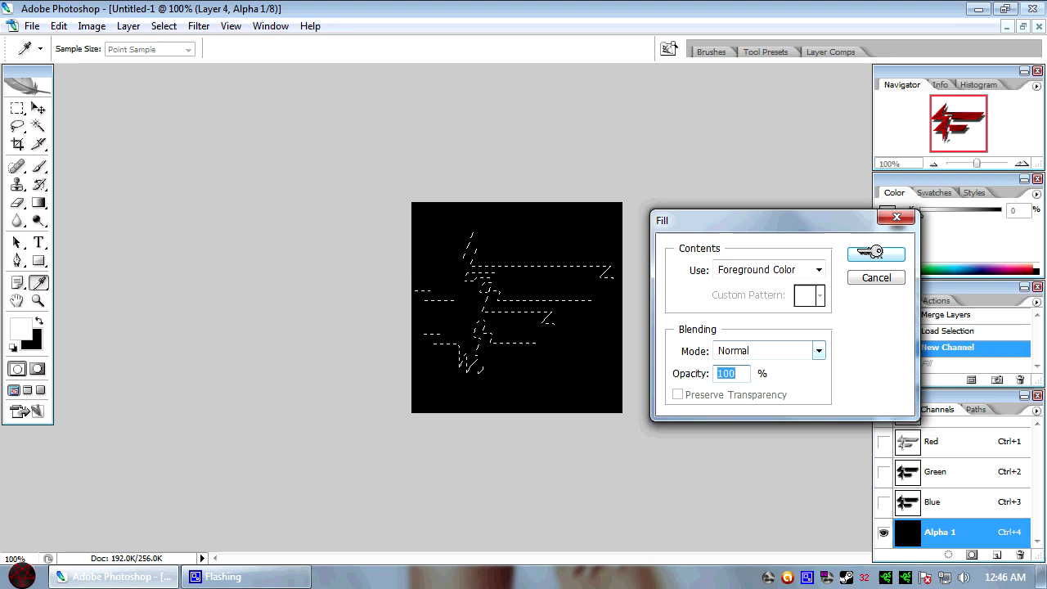
{"action": "left_click", "coordinate": [517, 295]}
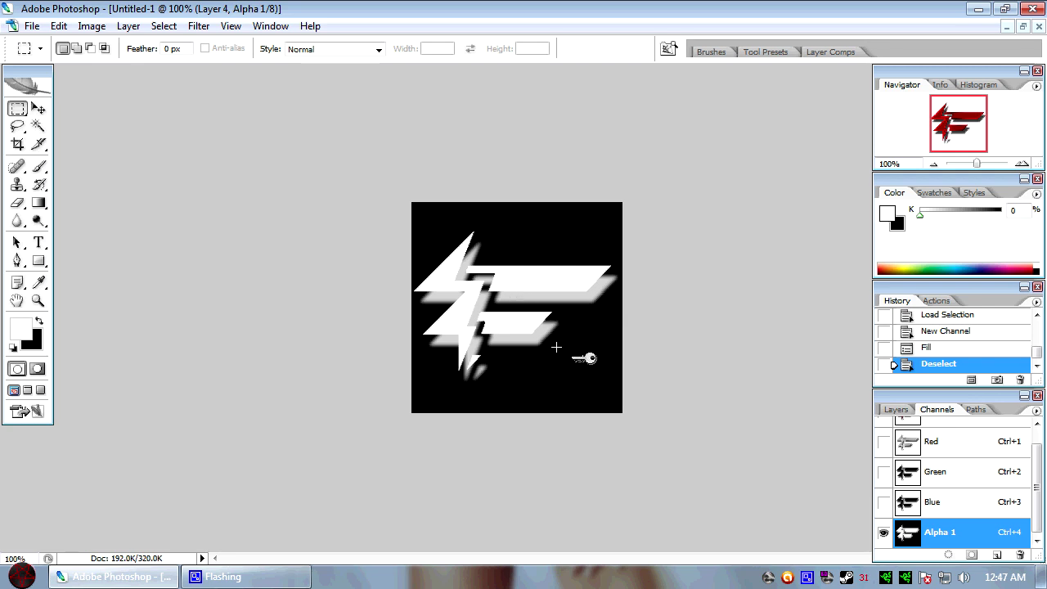
{"action": "left_click", "coordinate": [896, 409]}
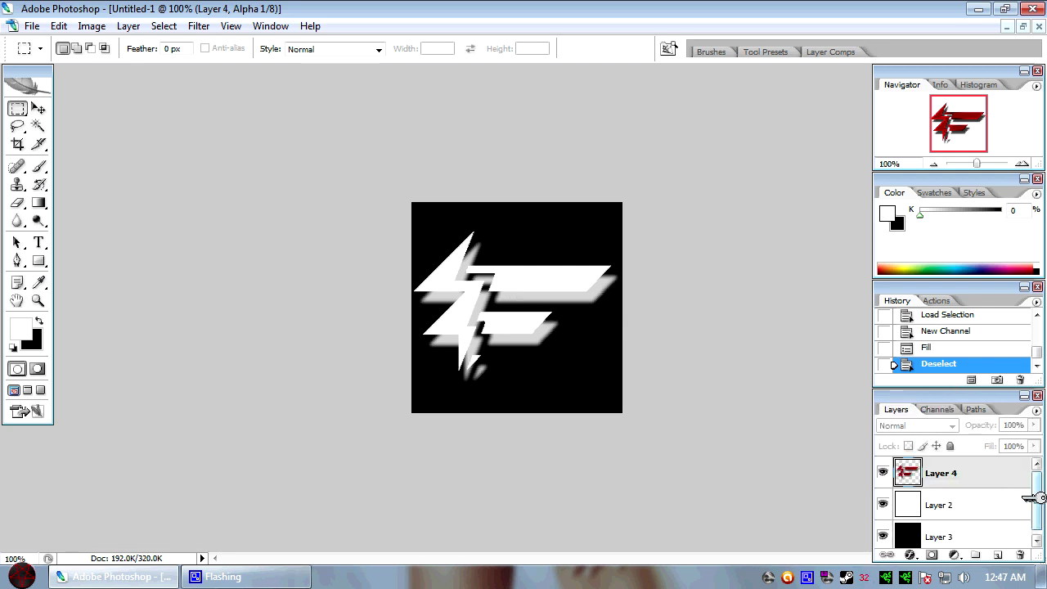
Hide the white Layer 2 and delete it.
{"action": "left_click", "coordinate": [883, 500]}
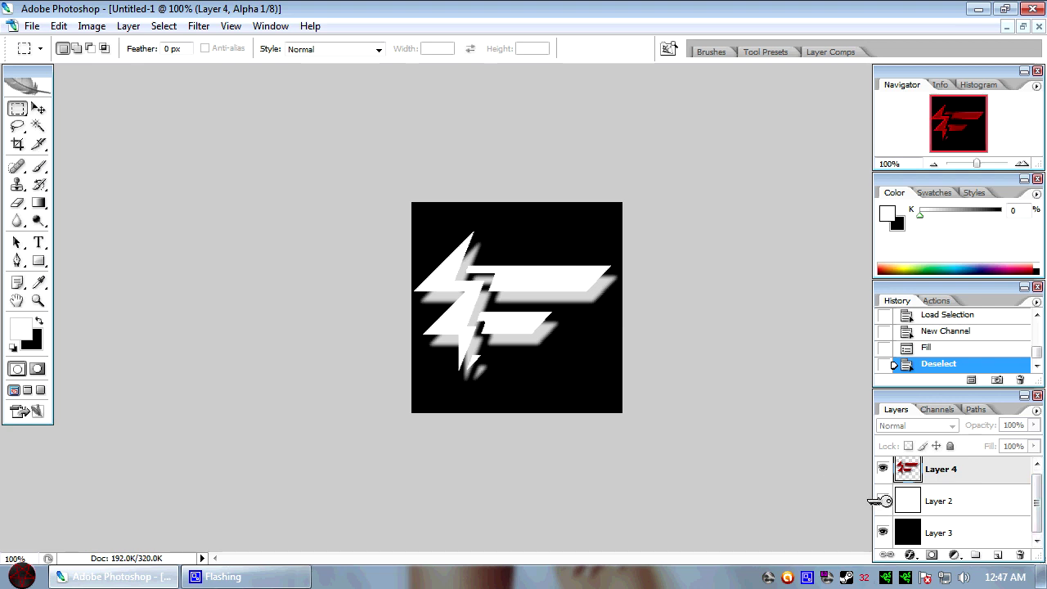
{"action": "left_click_drag", "start_coordinate": [933, 501], "coordinate": [1022, 549]}
{"action": "left_click", "coordinate": [1020, 554]}
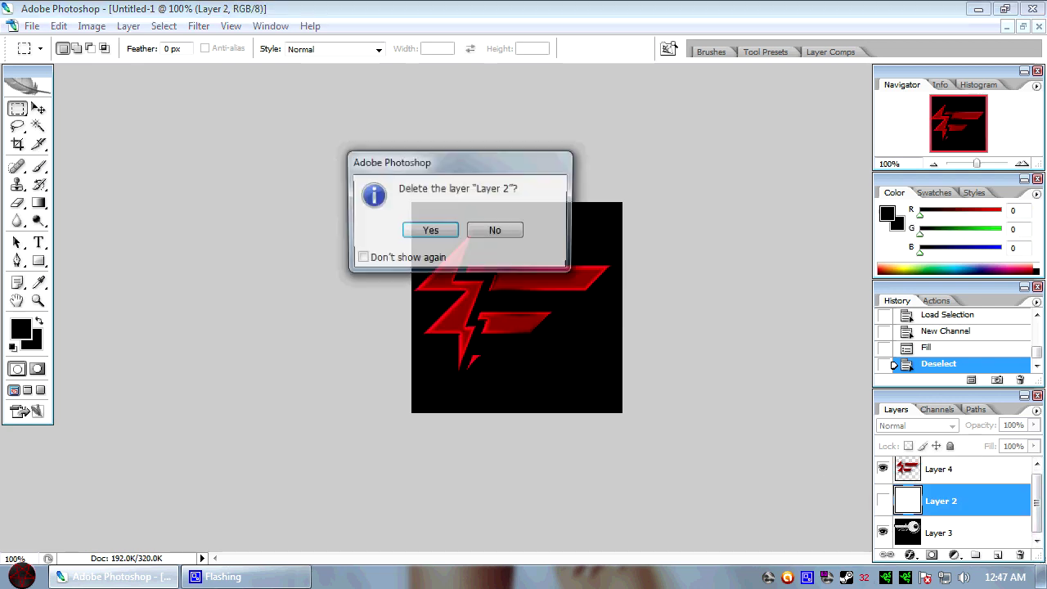
Merge black Layer 3 and Layer 4 into a single layer.
{"action": "left_click", "coordinate": [426, 229]}
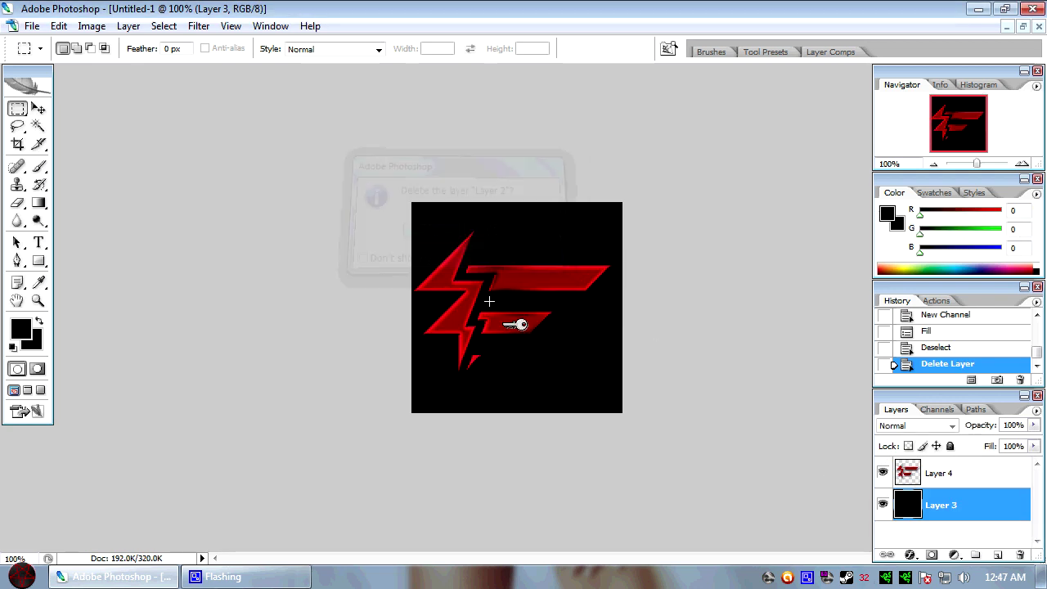
{"action": "left_click", "coordinate": [950, 471], "text": "shift"}
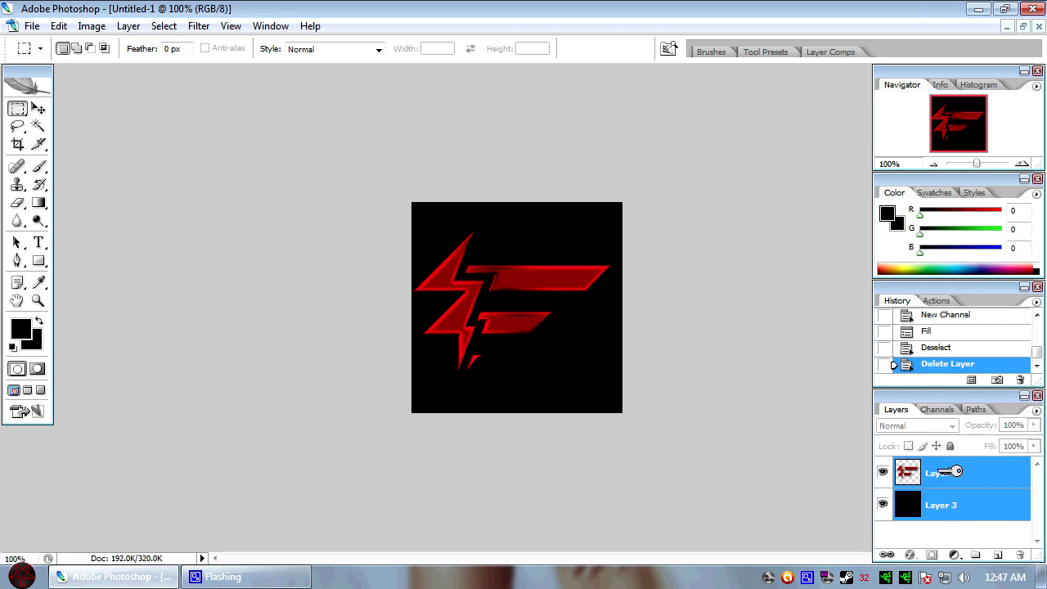
{"action": "right_click", "coordinate": [951, 471]}
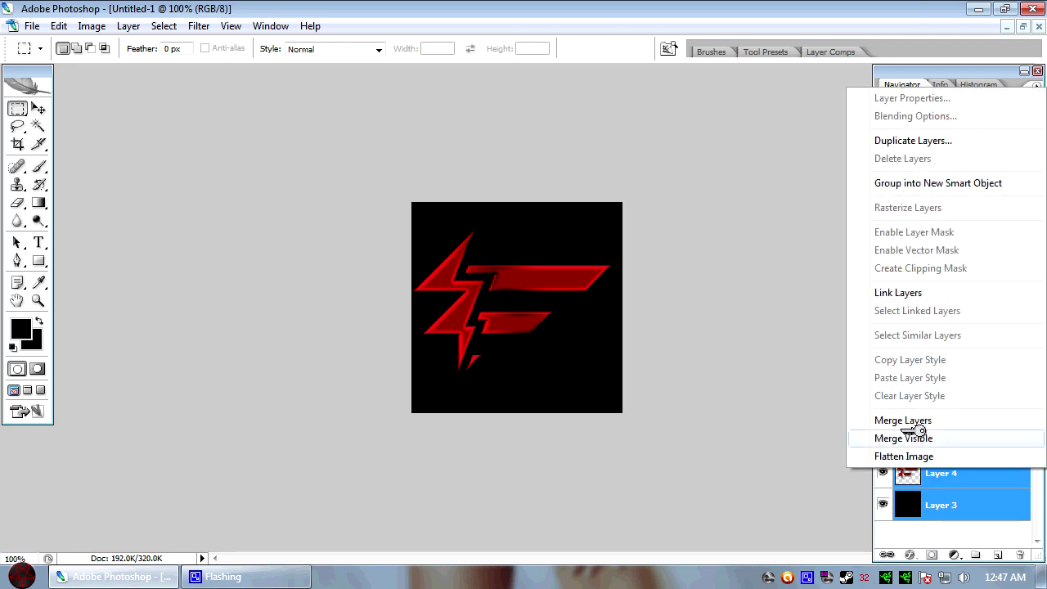
{"action": "left_click", "coordinate": [903, 421]}
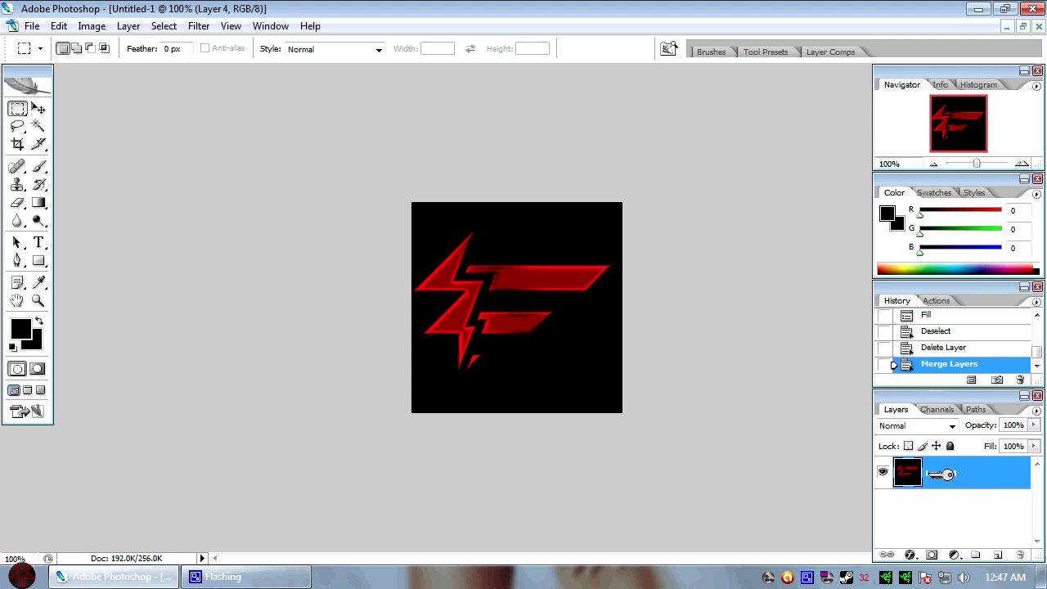
Check the Alpha 1 mask in Channels, then return to the colour Layer 4.
{"action": "left_click", "coordinate": [937, 409]}
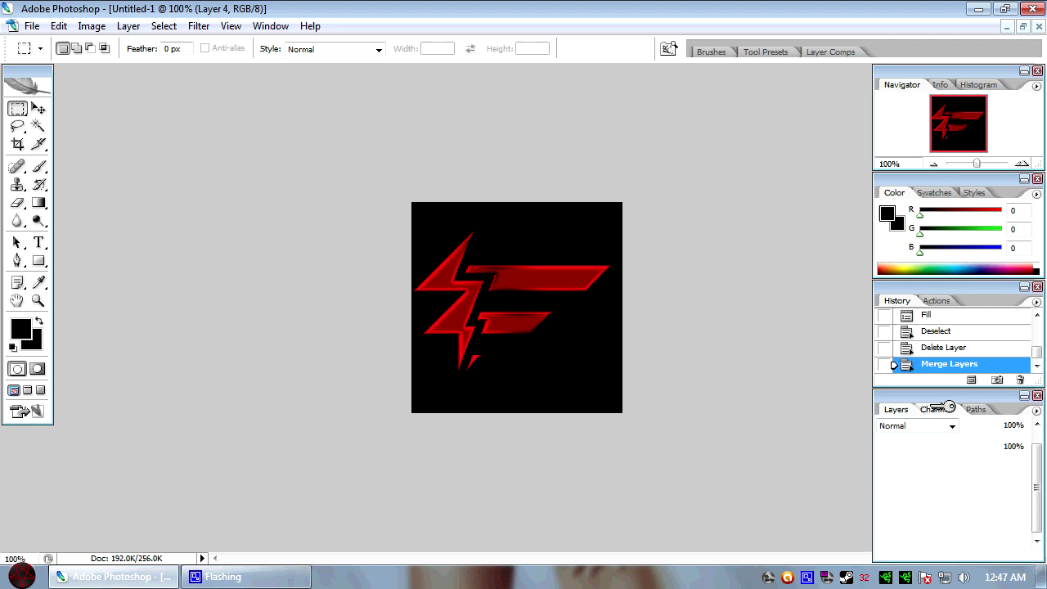
{"action": "left_click", "coordinate": [950, 534]}
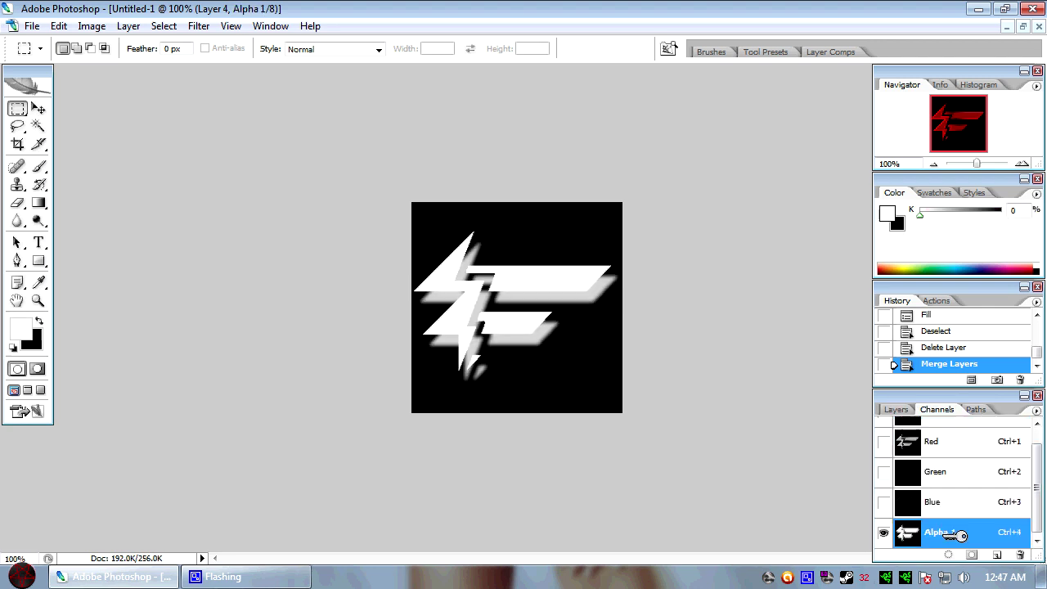
{"action": "left_click", "coordinate": [896, 409]}
{"action": "left_click_drag", "start_coordinate": [933, 471], "coordinate": [32, 25]}
Cancel a Save As, then revert history to the Deselect state, restoring Layers 4, 2 and 3.
{"action": "left_click", "coordinate": [33, 26]}
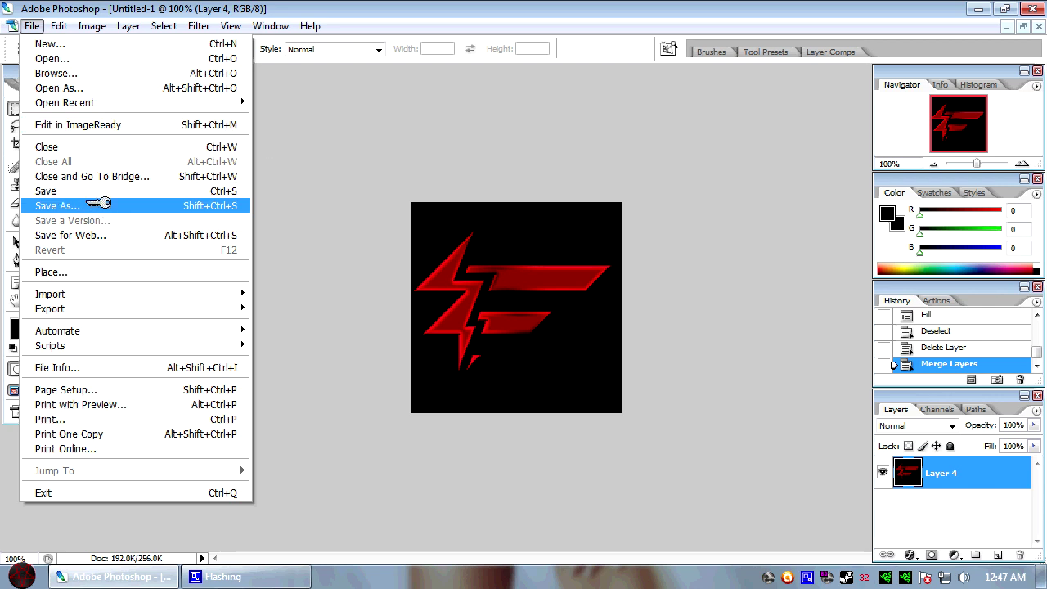
{"action": "left_click", "coordinate": [100, 136]}
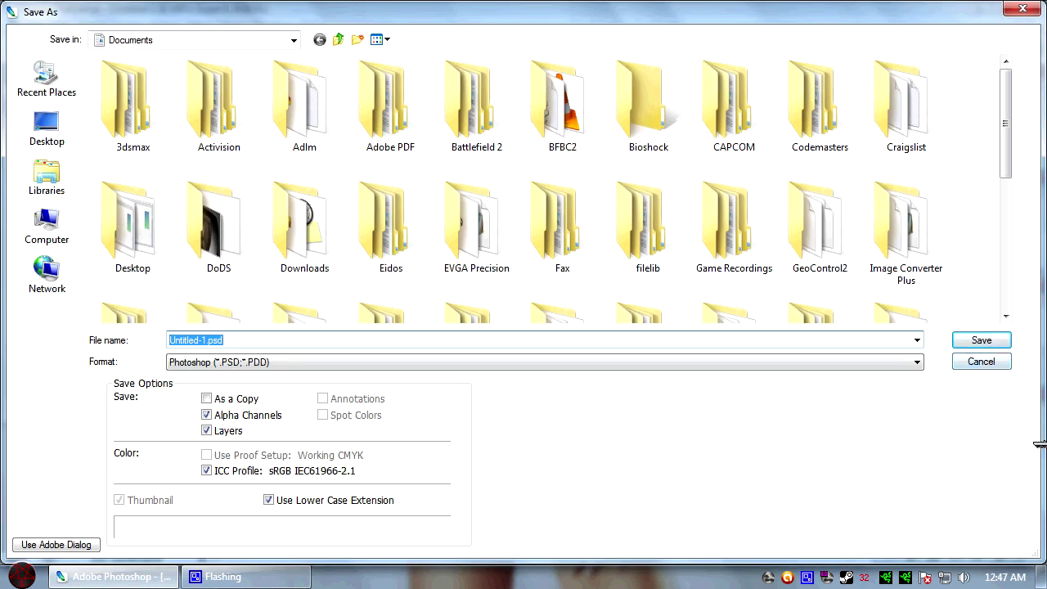
{"action": "left_click", "coordinate": [982, 361]}
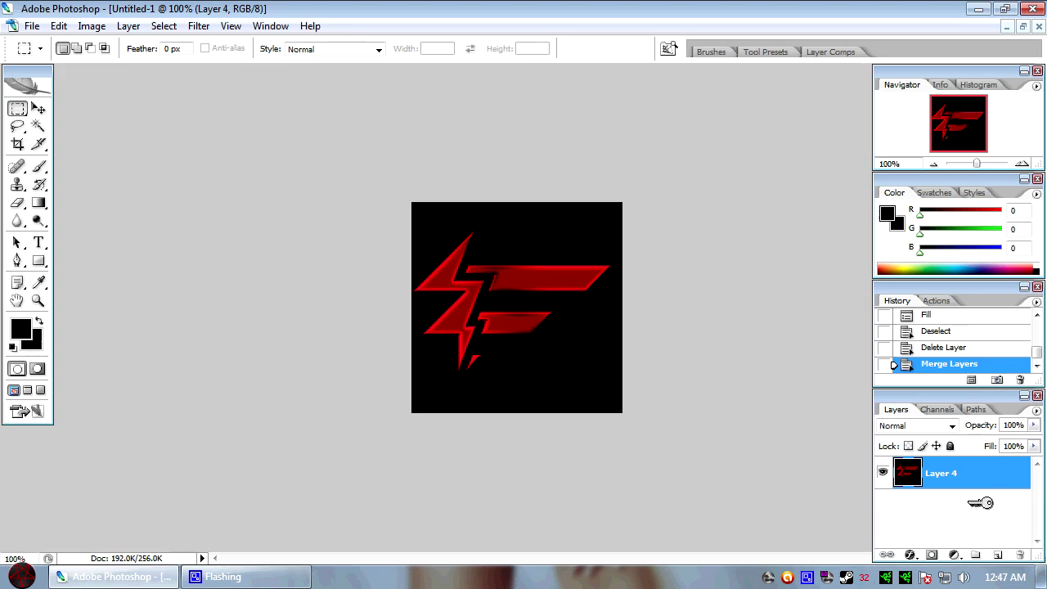
{"action": "key", "text": "ctrl+alt+z"}
{"action": "key", "text": "ctrl+alt+z"}
{"action": "left_click", "coordinate": [896, 507]}
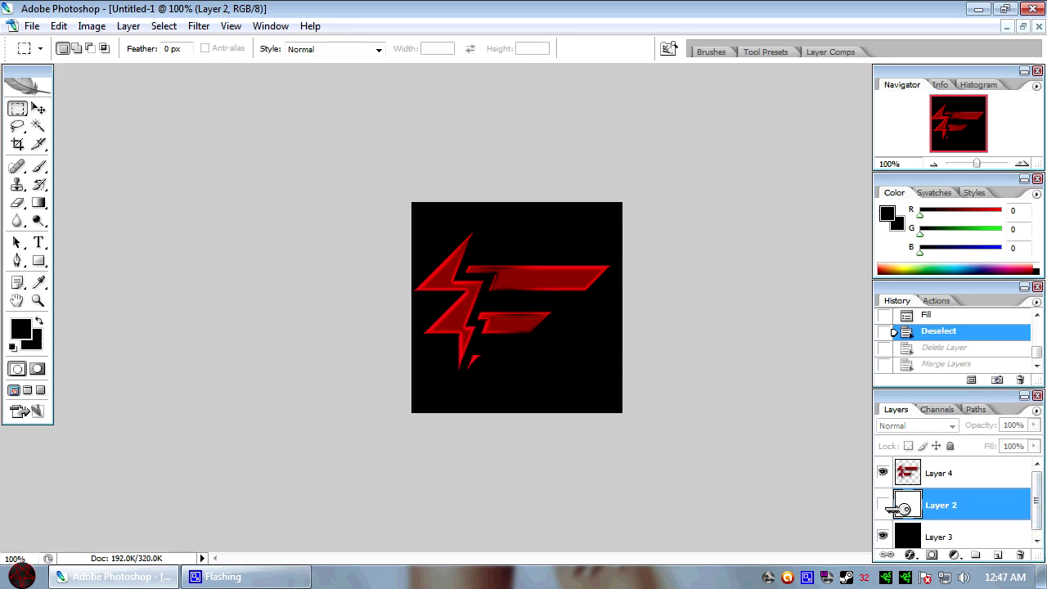
Show Layer 2 again and start Save As, browsing to C:\Program Files (x86).
{"action": "left_click", "coordinate": [882, 505]}
{"action": "left_click", "coordinate": [32, 26]}
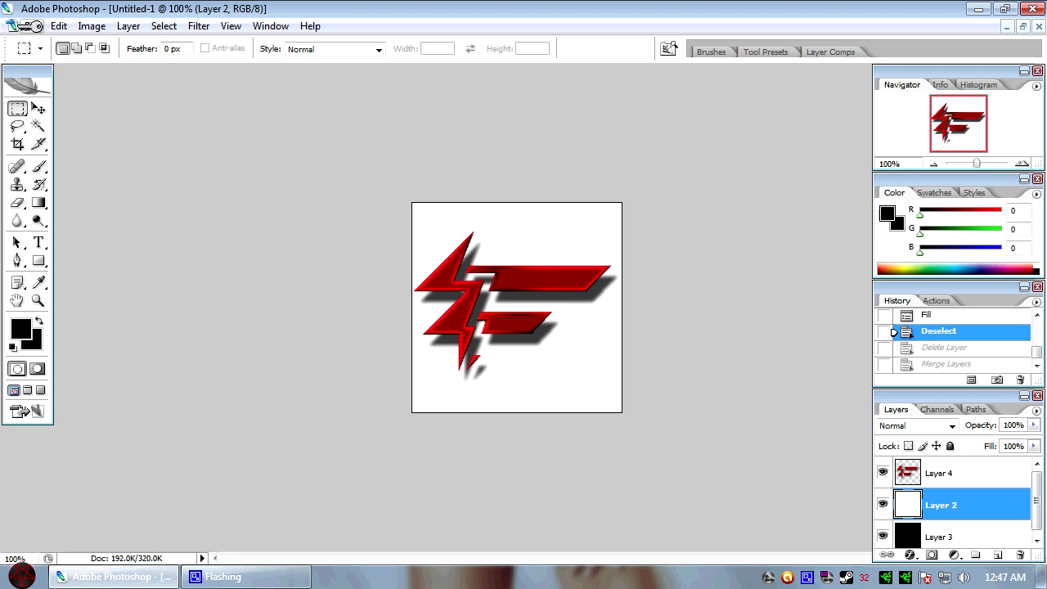
{"action": "left_click", "coordinate": [58, 205]}
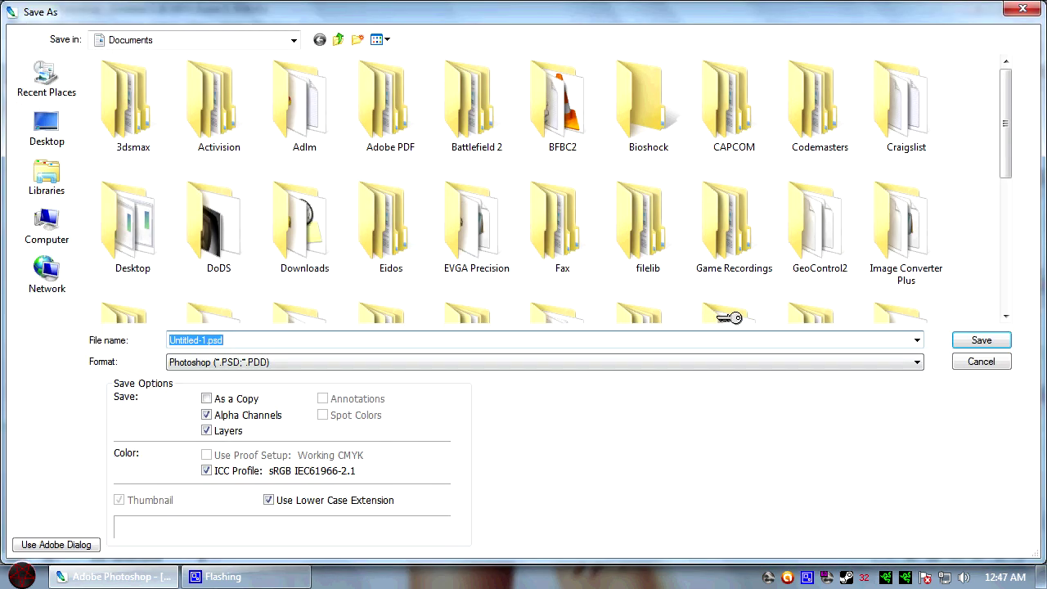
{"action": "left_click_drag", "start_coordinate": [1007, 135], "coordinate": [982, 281]}
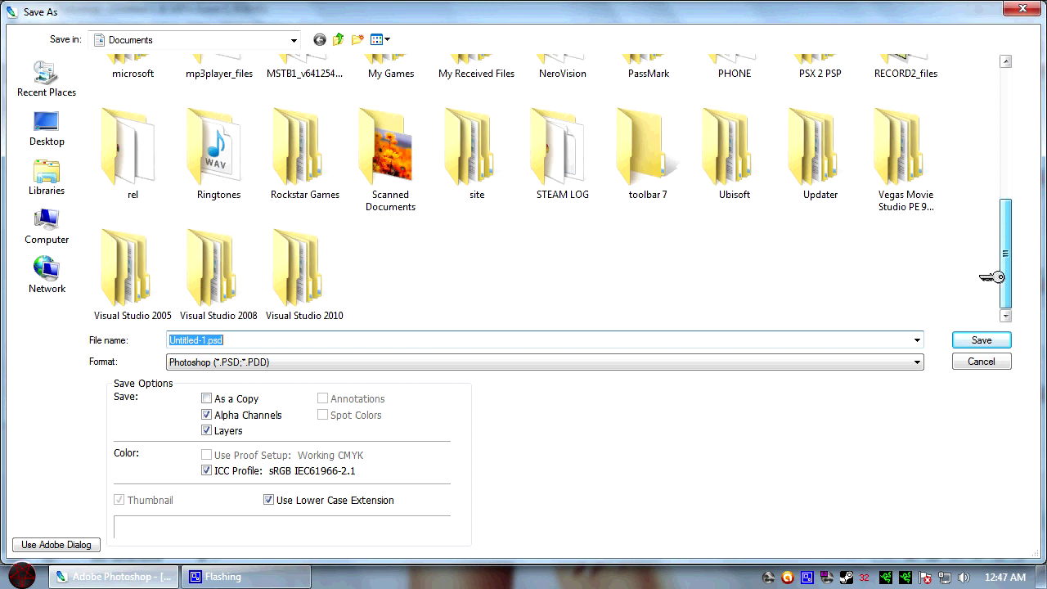
{"action": "left_click_drag", "start_coordinate": [999, 278], "coordinate": [1010, 90]}
{"action": "left_click", "coordinate": [47, 225]}
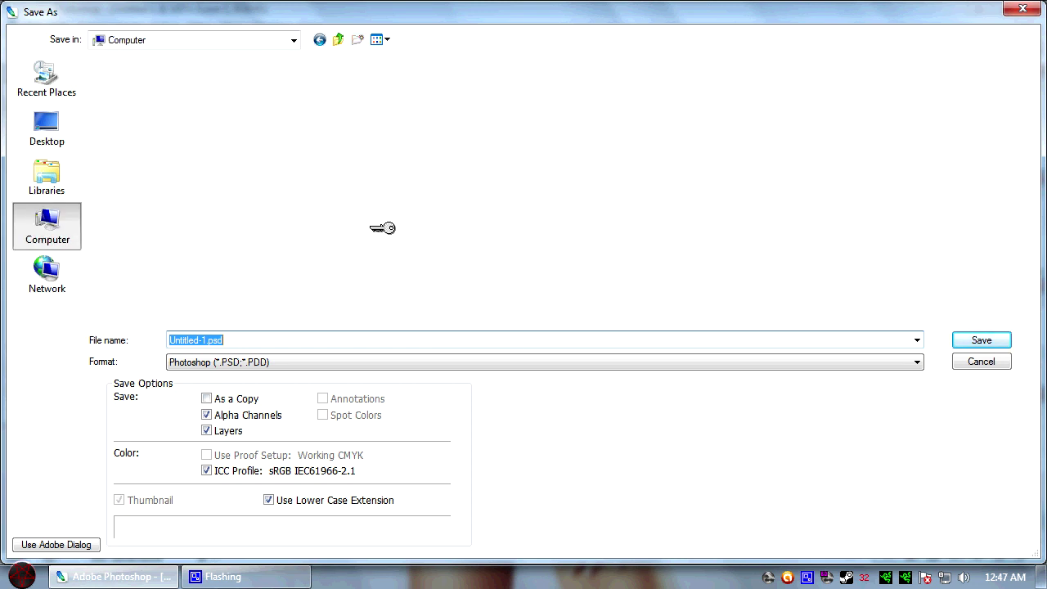
{"action": "double_click", "coordinate": [167, 93]}
{"action": "double_click", "coordinate": [160, 170]}
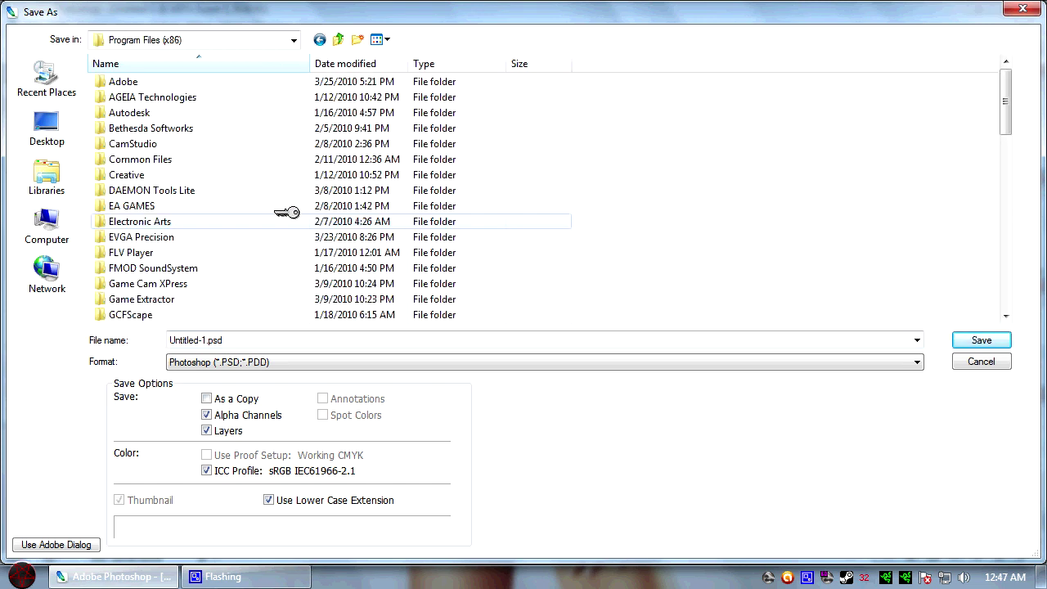
Navigate through Steam\steamapps and the account folder to counter-strike source\sprays\TUTORIAL.
{"action": "scroll", "coordinate": [245, 225], "scroll_direction": "down", "scroll_amount": 2}
{"action": "key", "text": "s"}
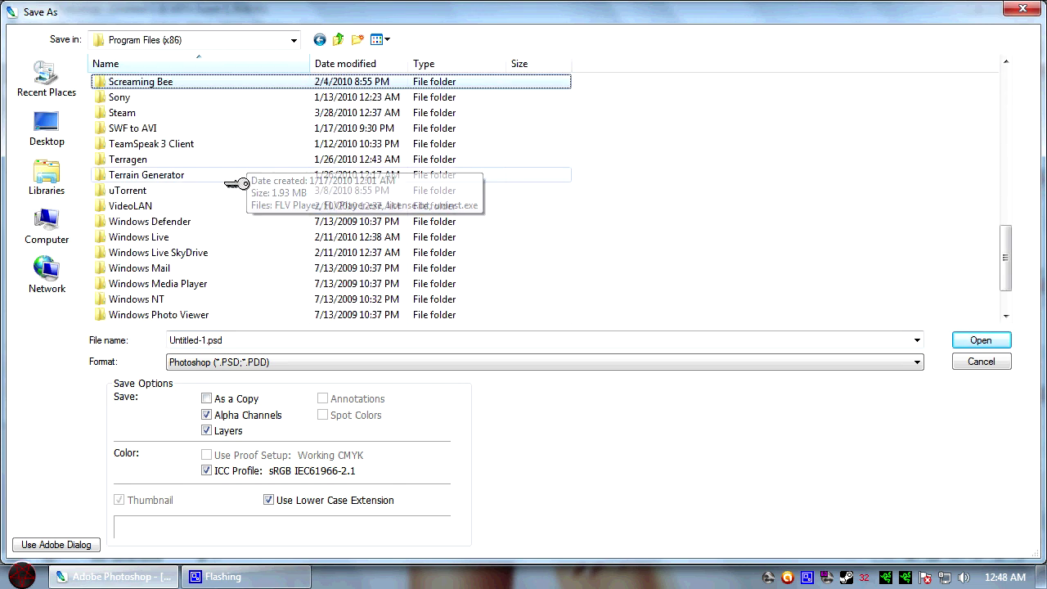
{"action": "double_click", "coordinate": [121, 112]}
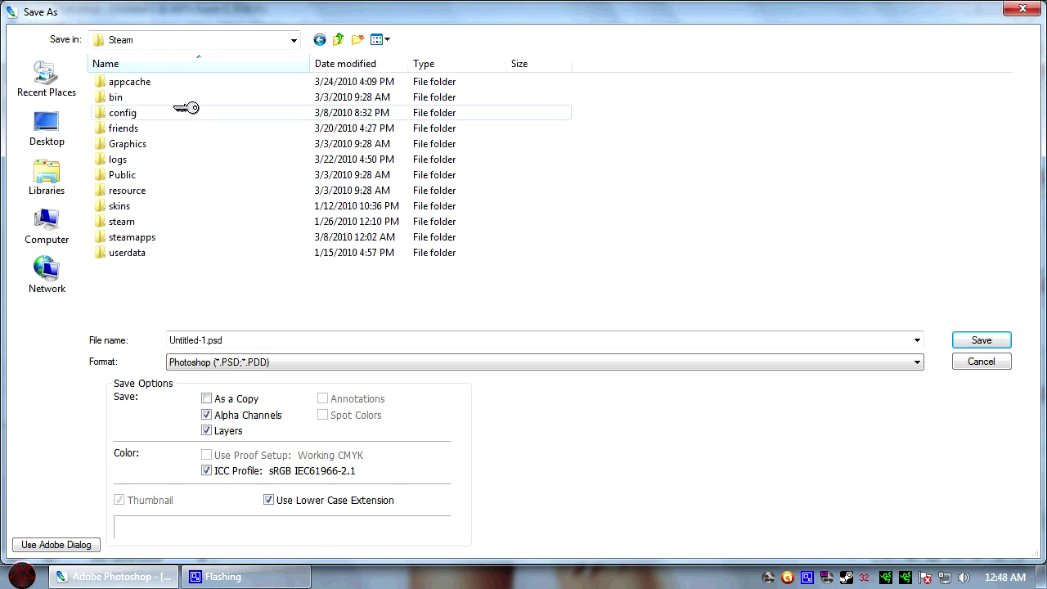
{"action": "double_click", "coordinate": [144, 237]}
{"action": "double_click", "coordinate": [151, 115]}
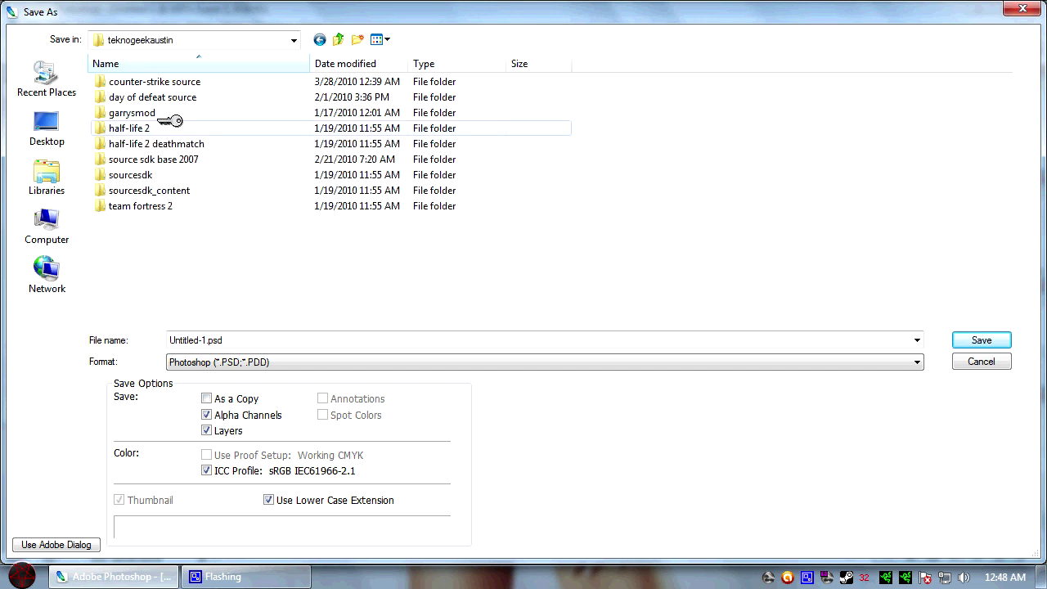
{"action": "double_click", "coordinate": [220, 82]}
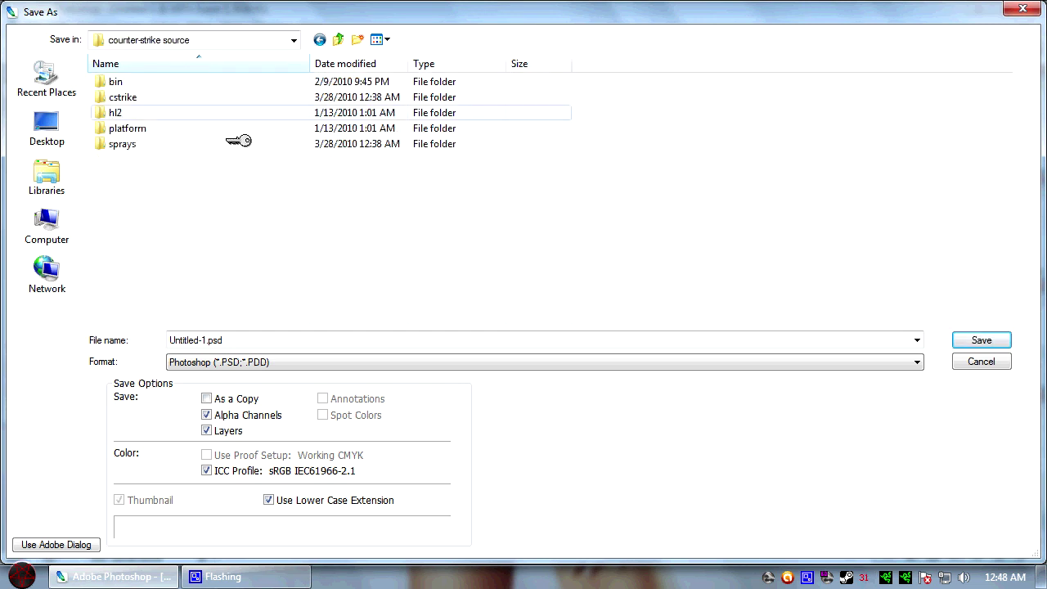
{"action": "left_click", "coordinate": [121, 144]}
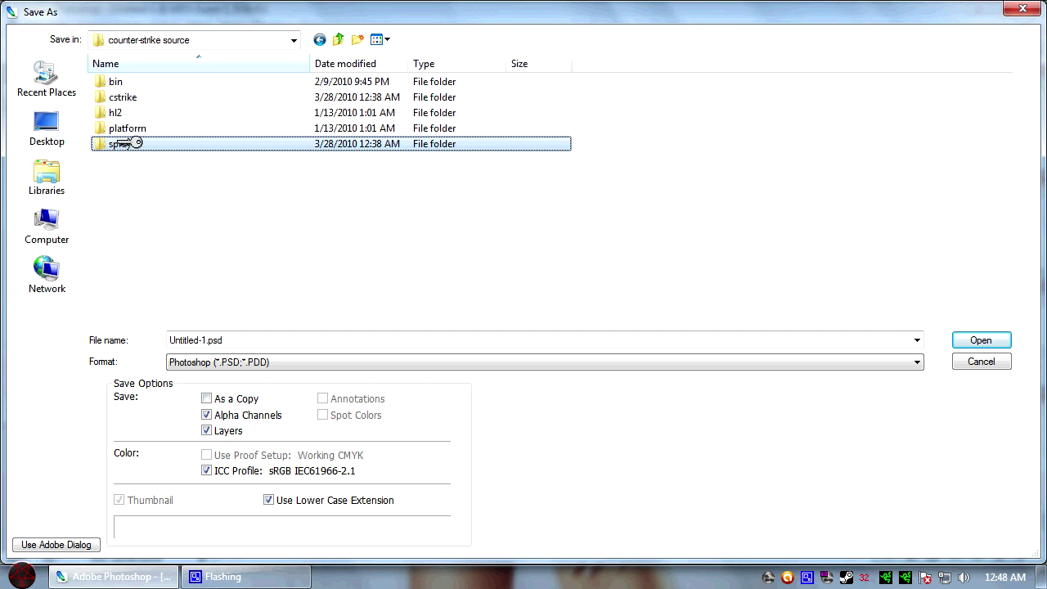
{"action": "double_click", "coordinate": [124, 143]}
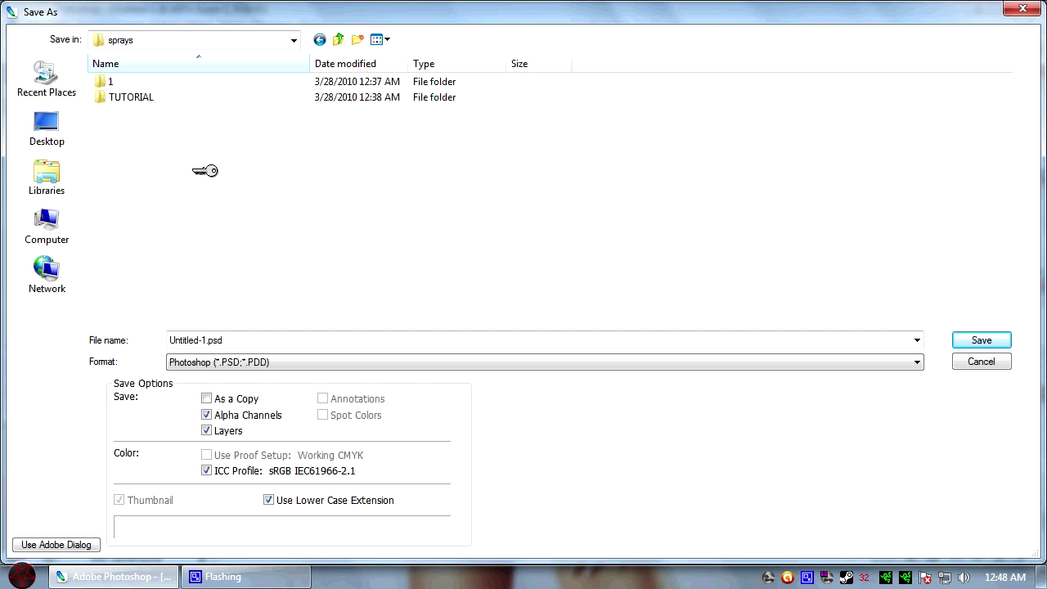
{"action": "double_click", "coordinate": [130, 96]}
Save as Untitled-1.psd, accepting the maximize-compatibility format options.
{"action": "left_click", "coordinate": [255, 340]}
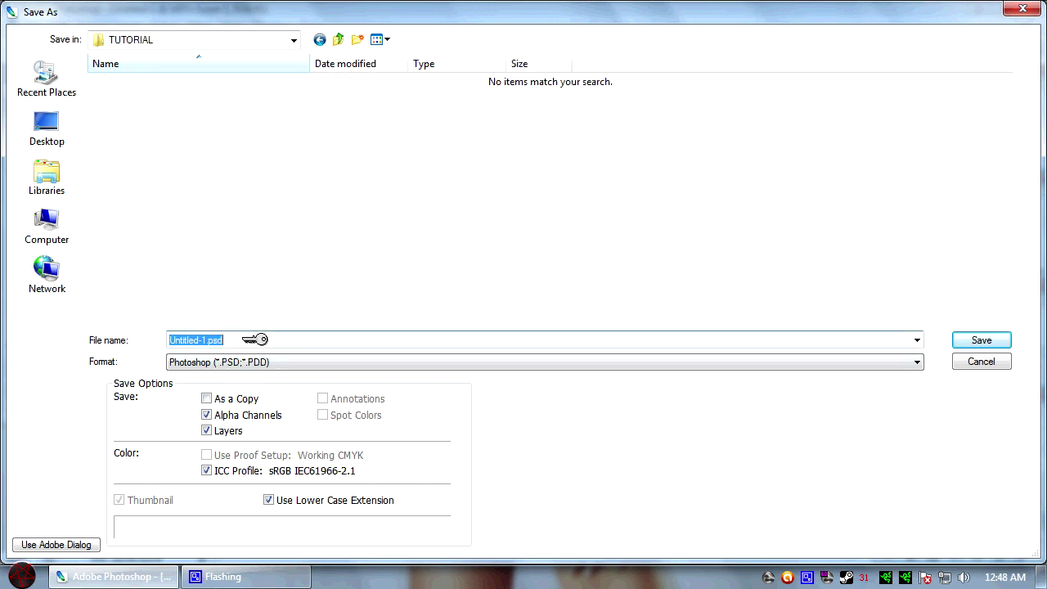
{"action": "key", "text": "Return"}
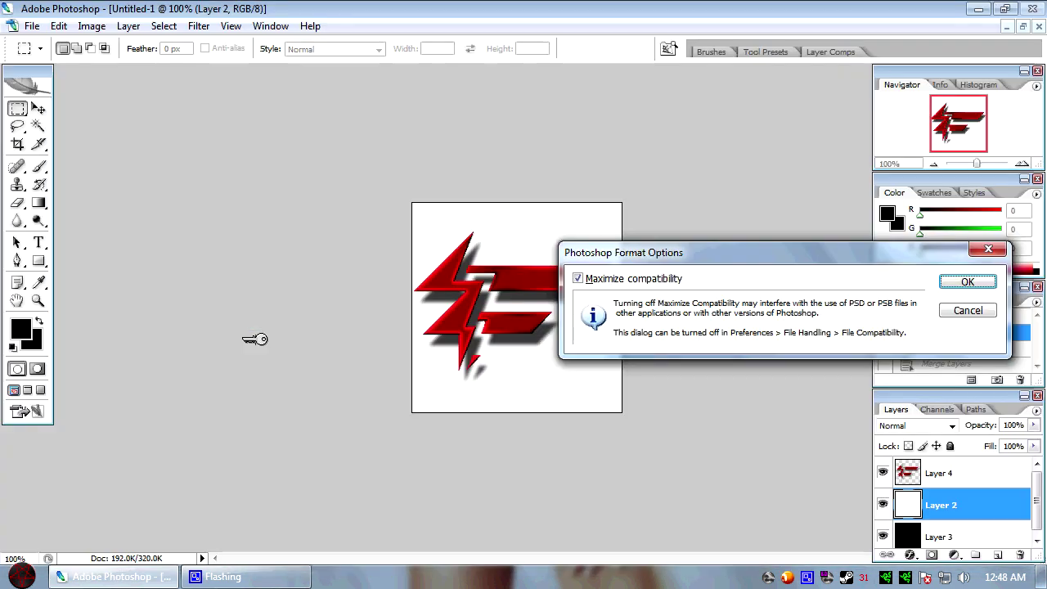
{"action": "left_click", "coordinate": [964, 282]}
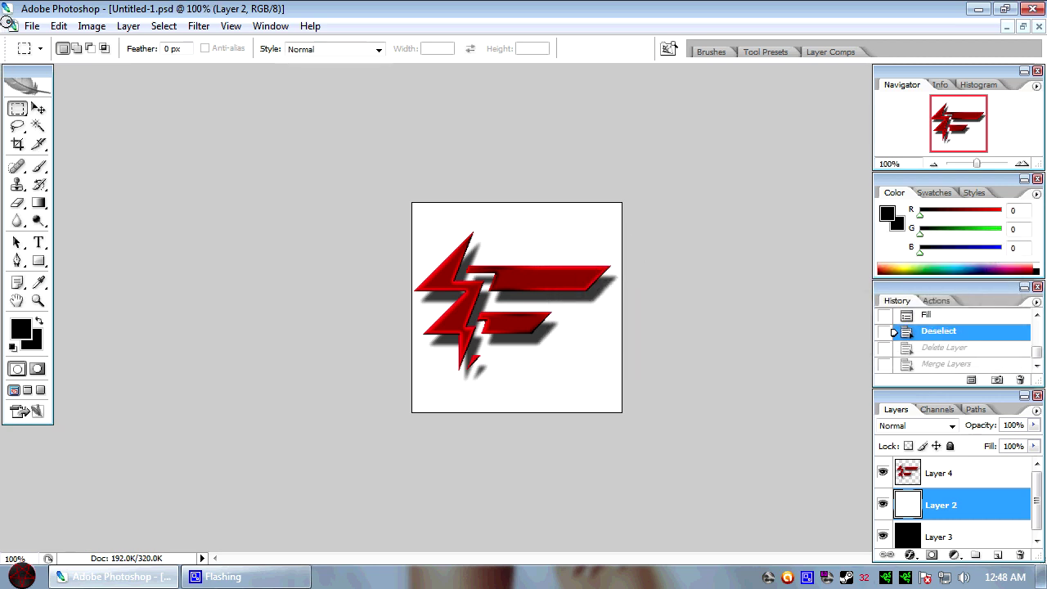
Start another Save As and cancel it.
{"action": "left_click", "coordinate": [31, 26]}
{"action": "left_click", "coordinate": [85, 207]}
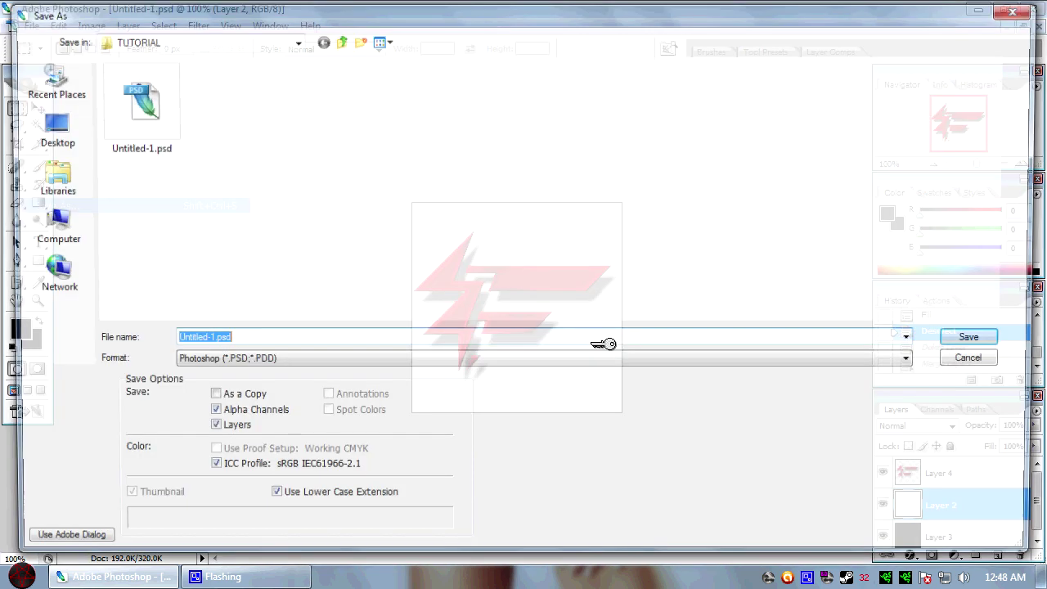
{"action": "left_click", "coordinate": [978, 364]}
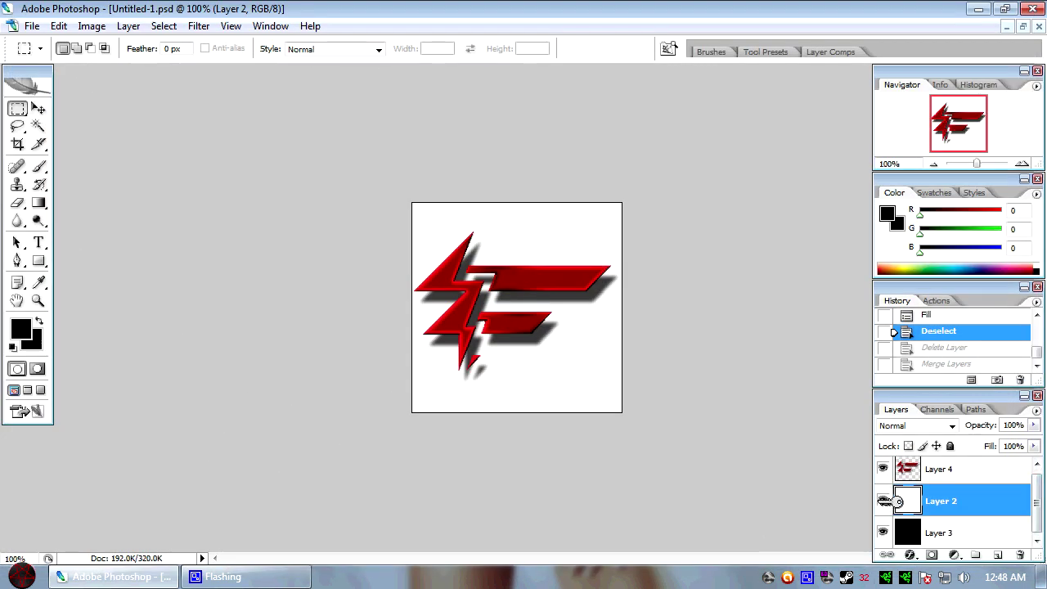
Toggle Layer 2, step back through history to the loaded logo selection, then clear it.
{"action": "left_click", "coordinate": [888, 501]}
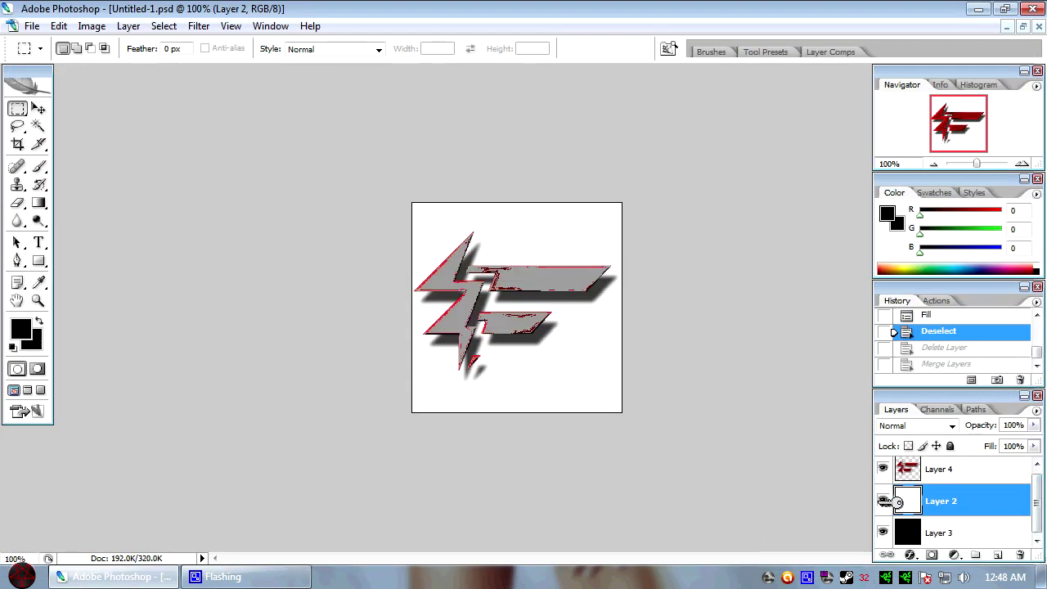
{"action": "key", "text": "ctrl+z"}
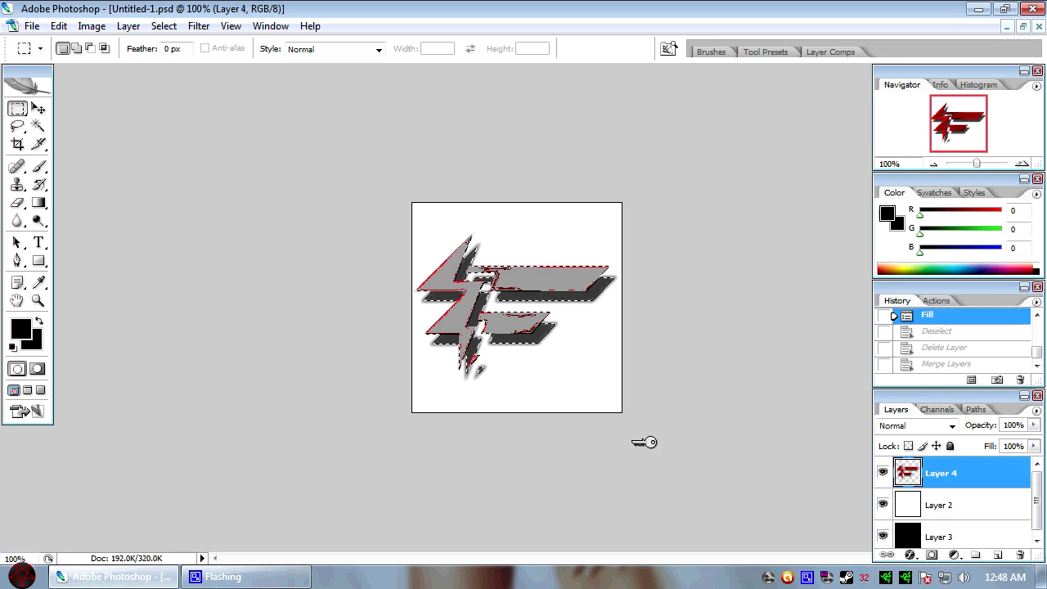
{"action": "key", "text": "ctrl+alt+z"}
{"action": "key", "text": "ctrl+alt+z"}
{"action": "key", "text": "ctrl+shift+z"}
{"action": "key", "text": "ctrl+alt+z"}
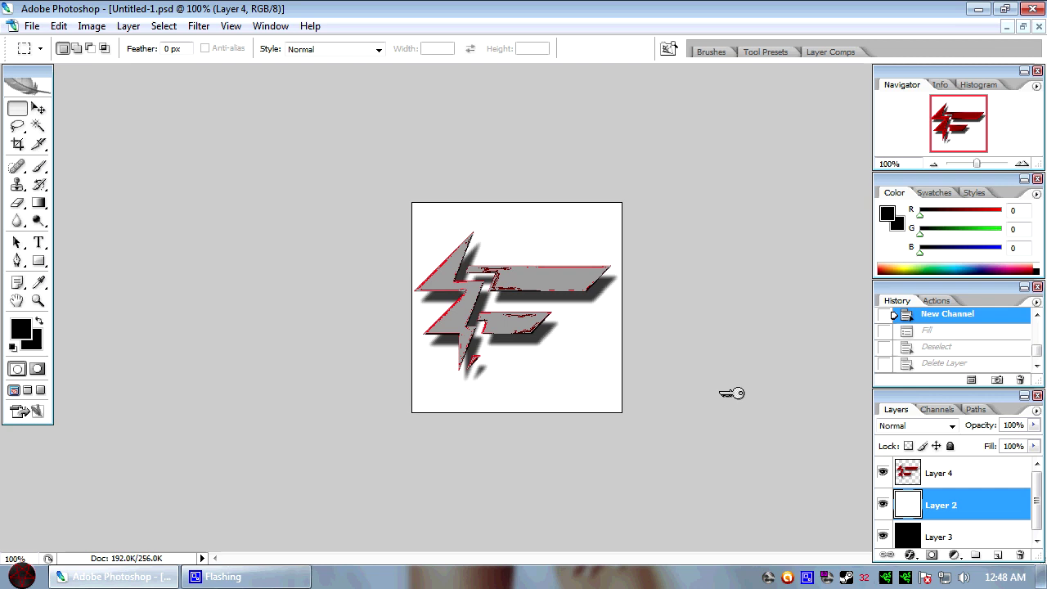
{"action": "key", "text": "ctrl+shift+z"}
{"action": "left_click_drag", "start_coordinate": [1033, 489], "coordinate": [1032, 491]}
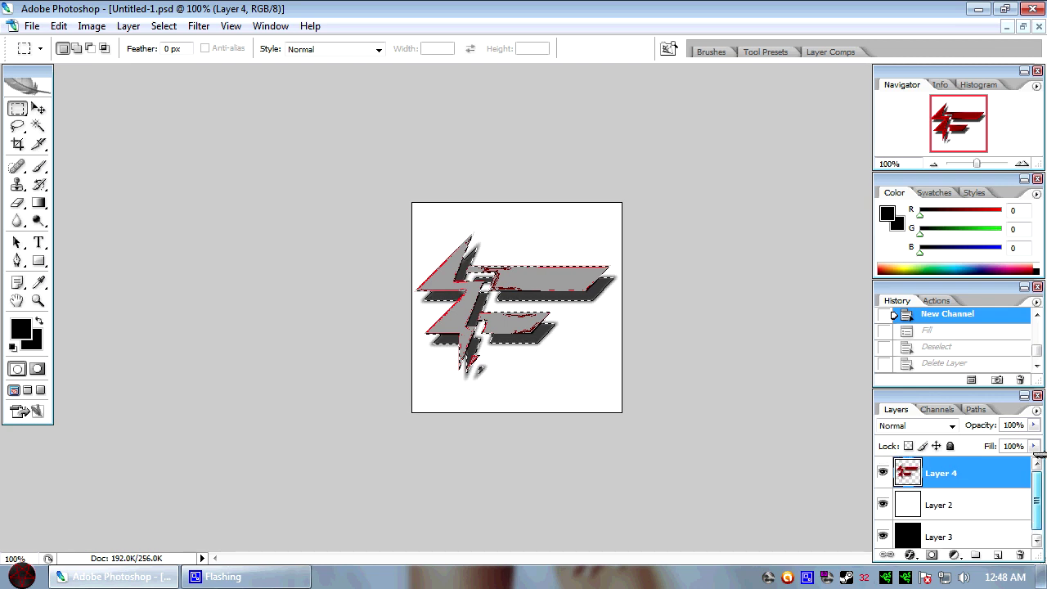
{"action": "key", "text": "ctrl+alt+z"}
{"action": "key", "text": "ctrl+shift+z"}
{"action": "key", "text": "ctrl+alt+z"}
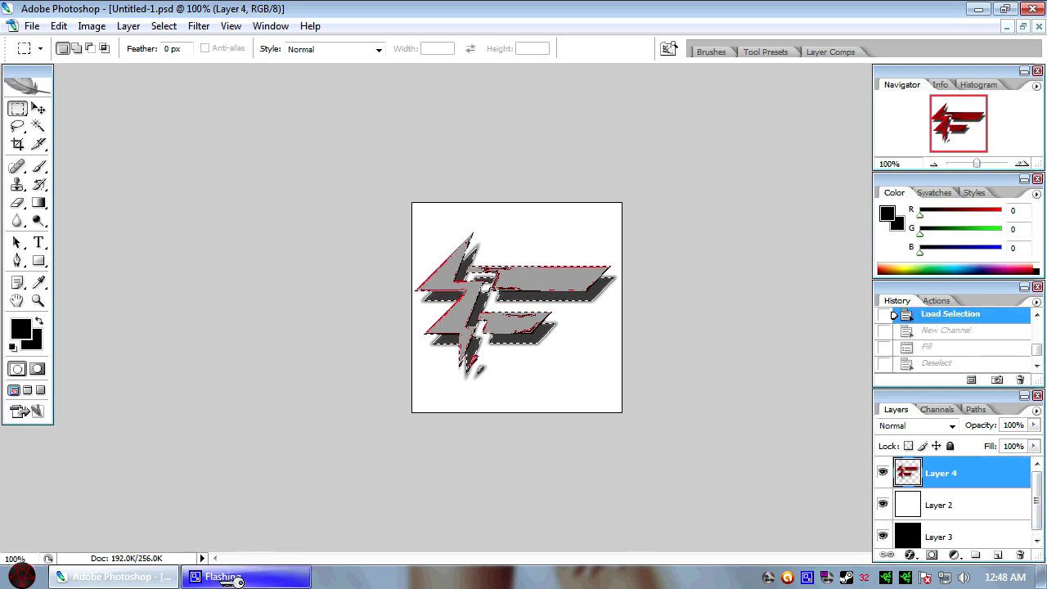
{"action": "key", "text": "ctrl+h"}
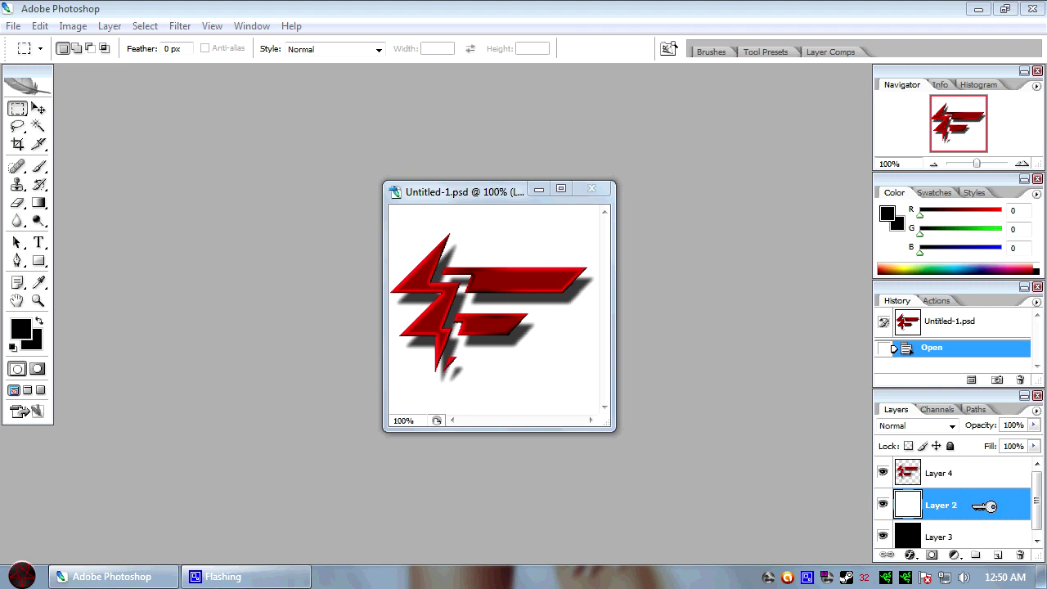
Delete the white Layer 2, confirming with Yes.
{"action": "left_click_drag", "start_coordinate": [851, 505], "coordinate": [1021, 554]}
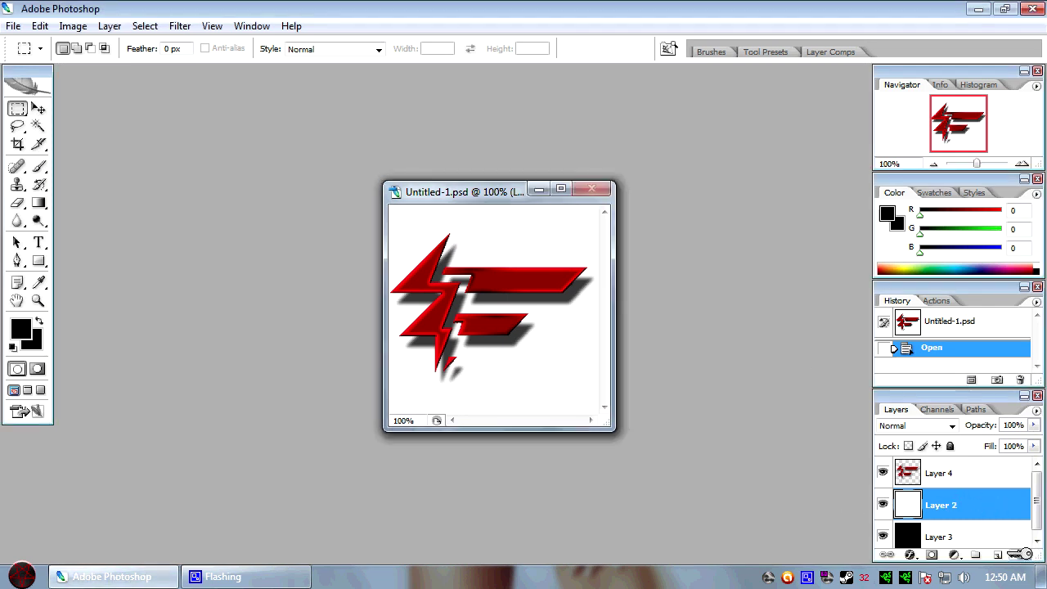
{"action": "left_click", "coordinate": [1022, 554]}
{"action": "left_click", "coordinate": [509, 223]}
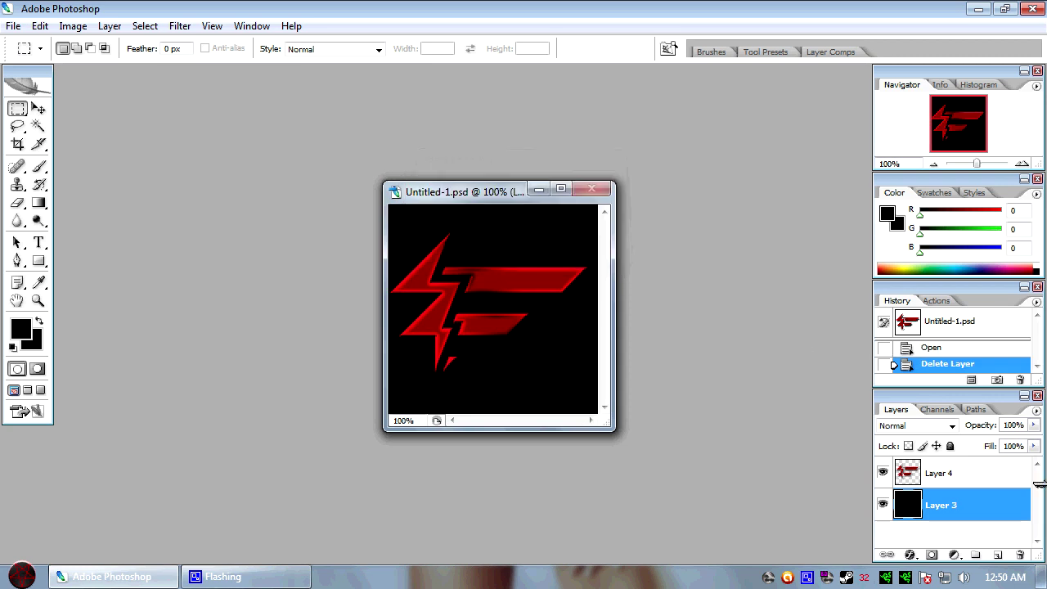
Merge Visible into one Layer 4 and verify the Alpha 1 channel in Channels.
{"action": "right_click", "coordinate": [958, 472]}
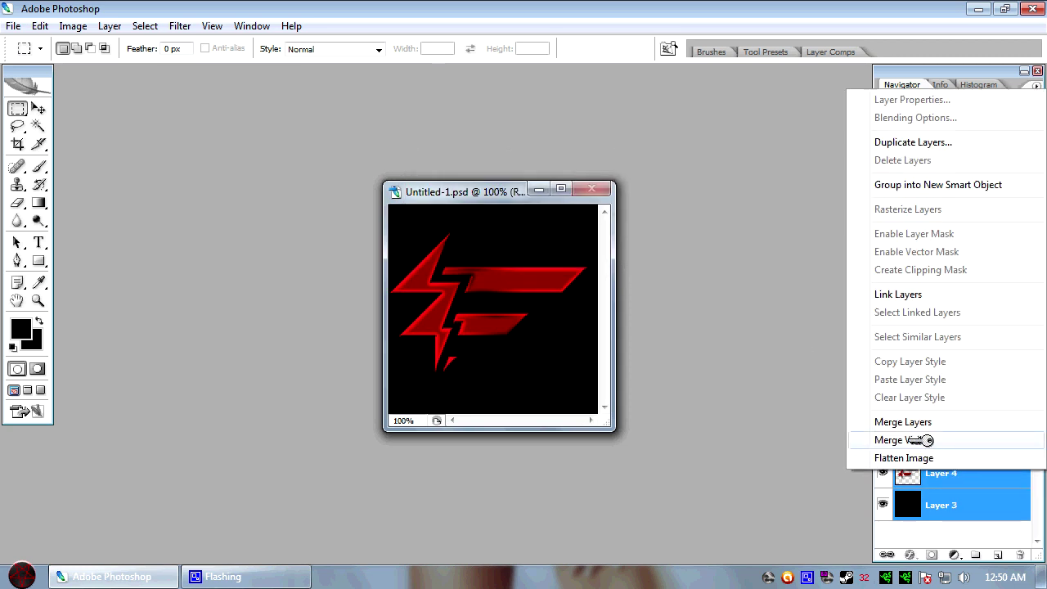
{"action": "left_click", "coordinate": [920, 440]}
{"action": "left_click", "coordinate": [937, 409]}
{"action": "scroll", "coordinate": [978, 465], "scroll_direction": "down", "scroll_amount": 2}
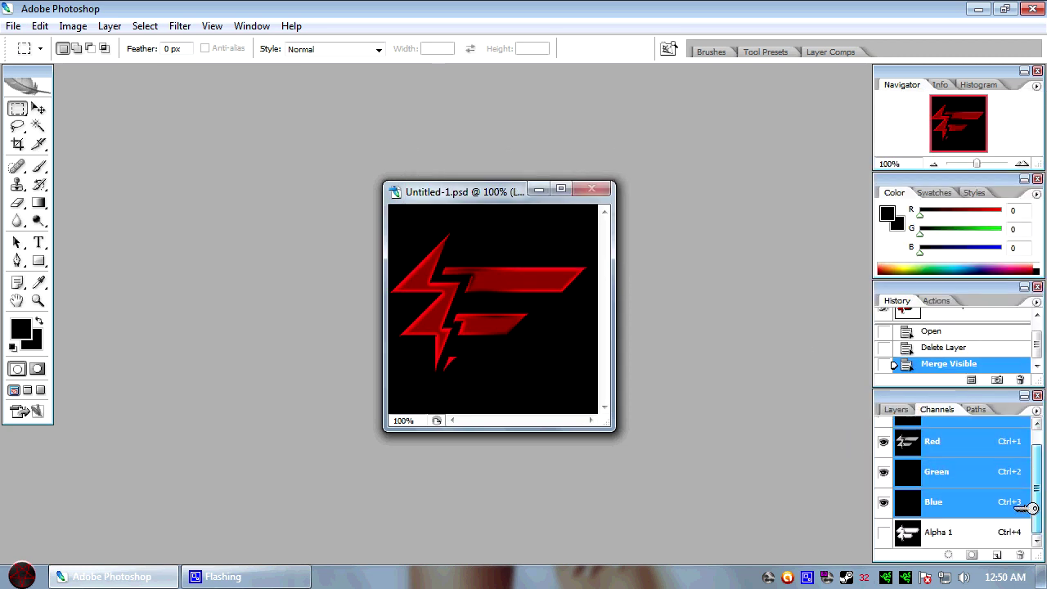
{"action": "scroll", "coordinate": [980, 465], "scroll_direction": "up", "scroll_amount": 1}
{"action": "left_click", "coordinate": [896, 409]}
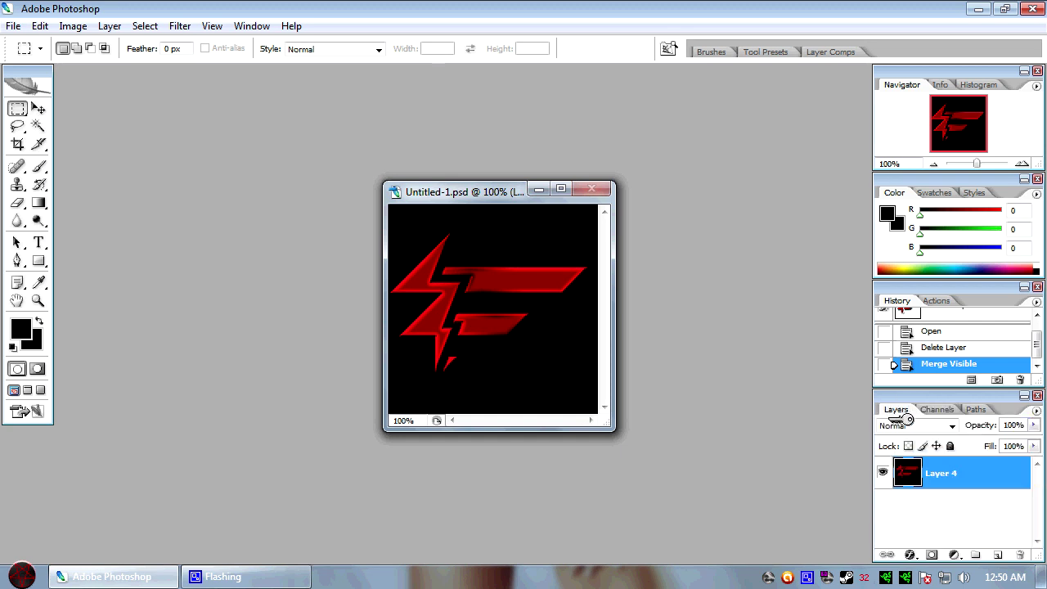
Save As Targa named 'tut' with Alpha Channels included.
{"action": "left_click", "coordinate": [13, 25]}
{"action": "left_click", "coordinate": [112, 205]}
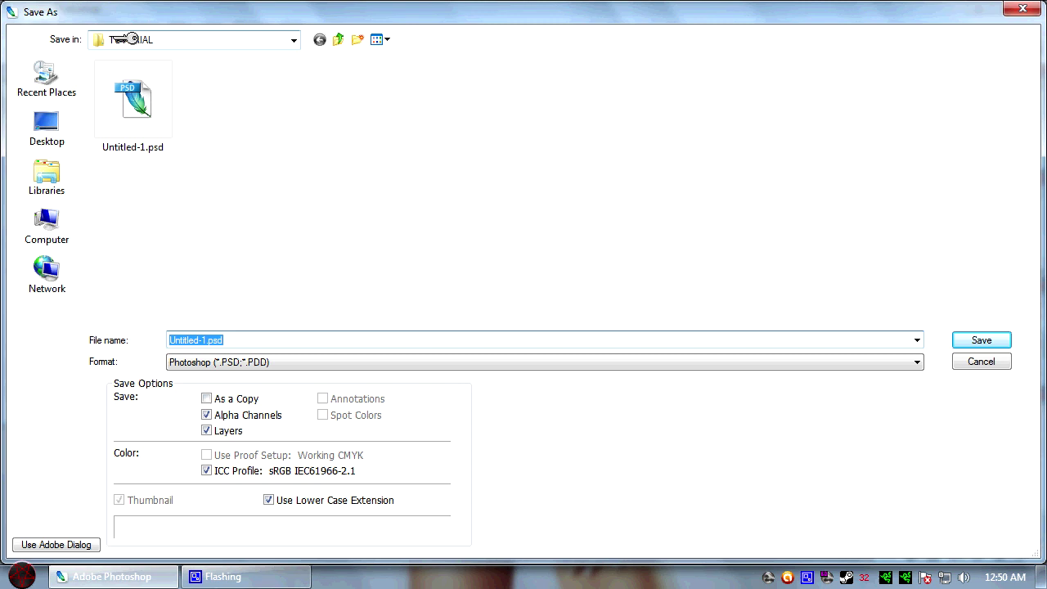
{"action": "left_click", "coordinate": [209, 339]}
{"action": "left_click", "coordinate": [908, 363]}
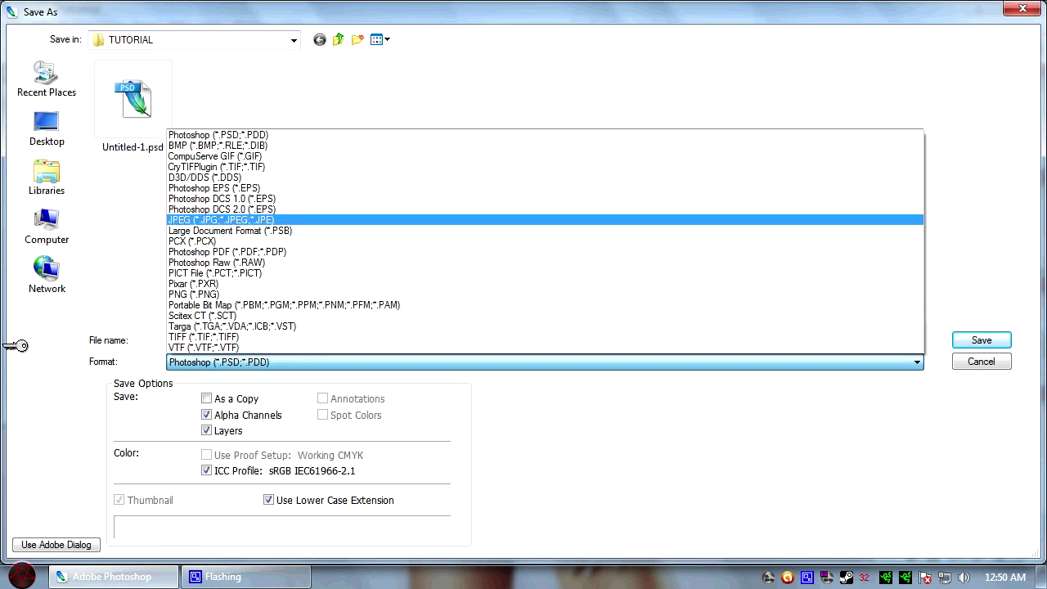
{"action": "left_click", "coordinate": [254, 325]}
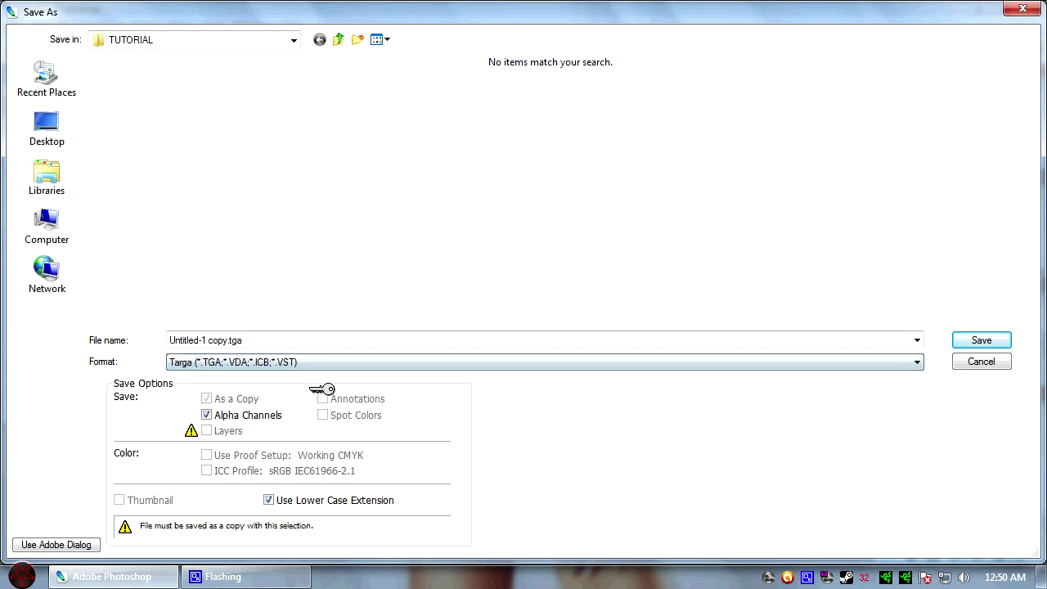
{"action": "left_click", "coordinate": [206, 415]}
{"action": "left_click", "coordinate": [279, 344]}
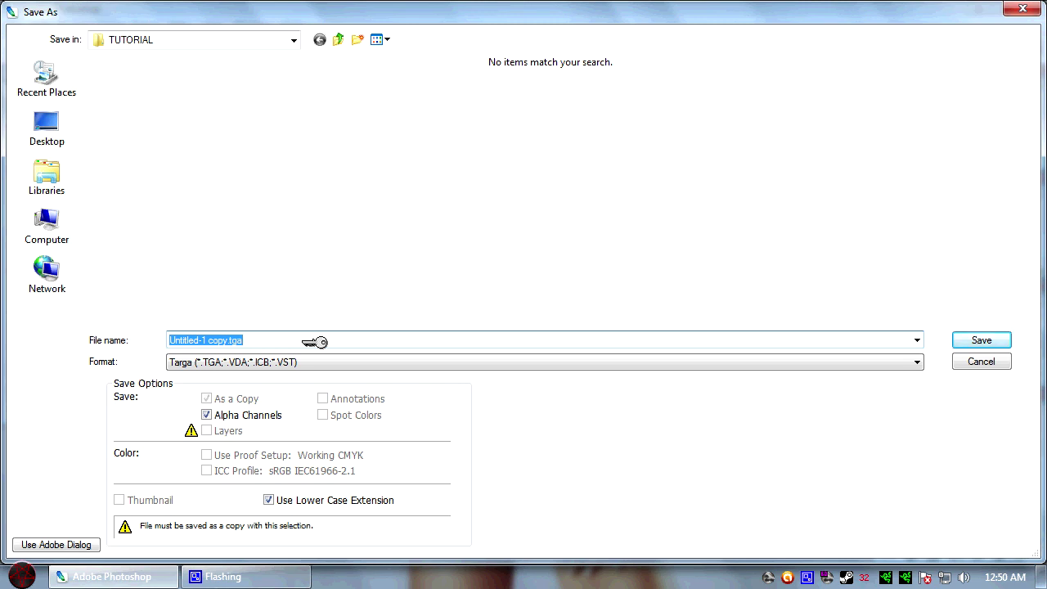
{"action": "type", "text": "tut"}
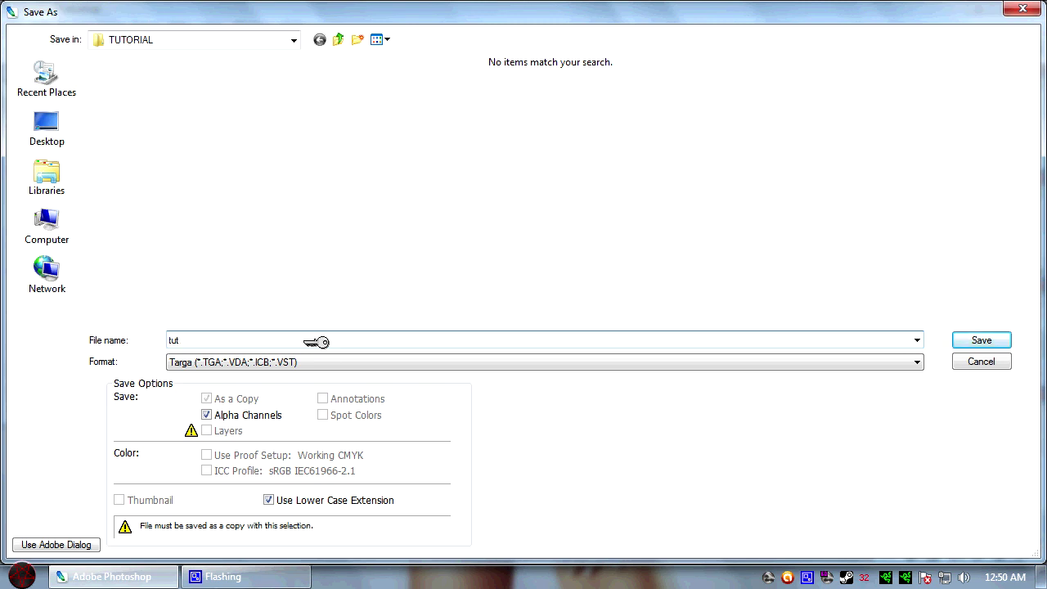
{"action": "key", "text": "Return"}
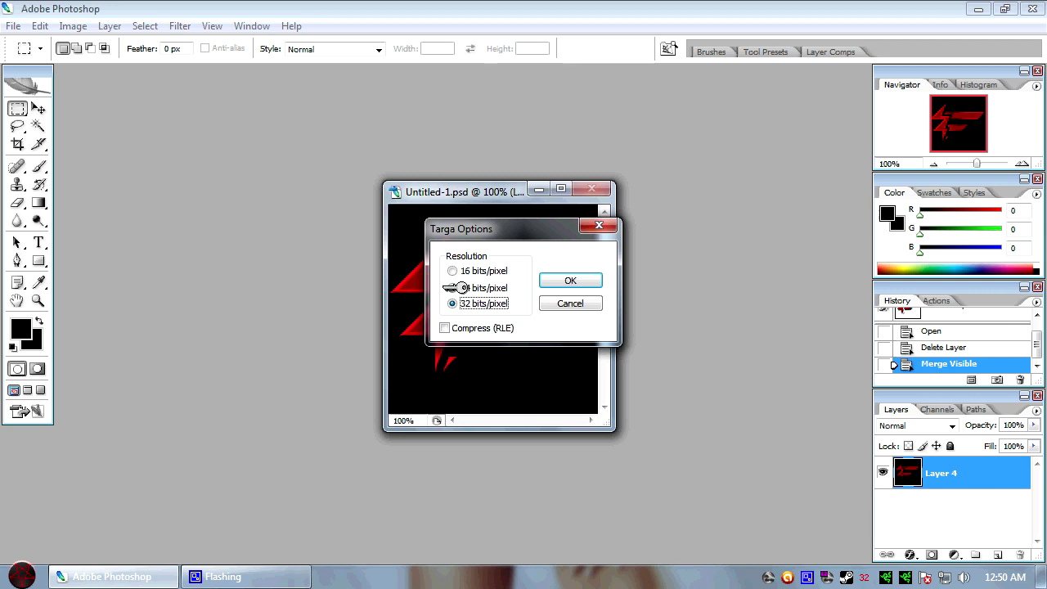
Choose 32 bits/pixel in Targa Options and confirm.
{"action": "left_click", "coordinate": [454, 288]}
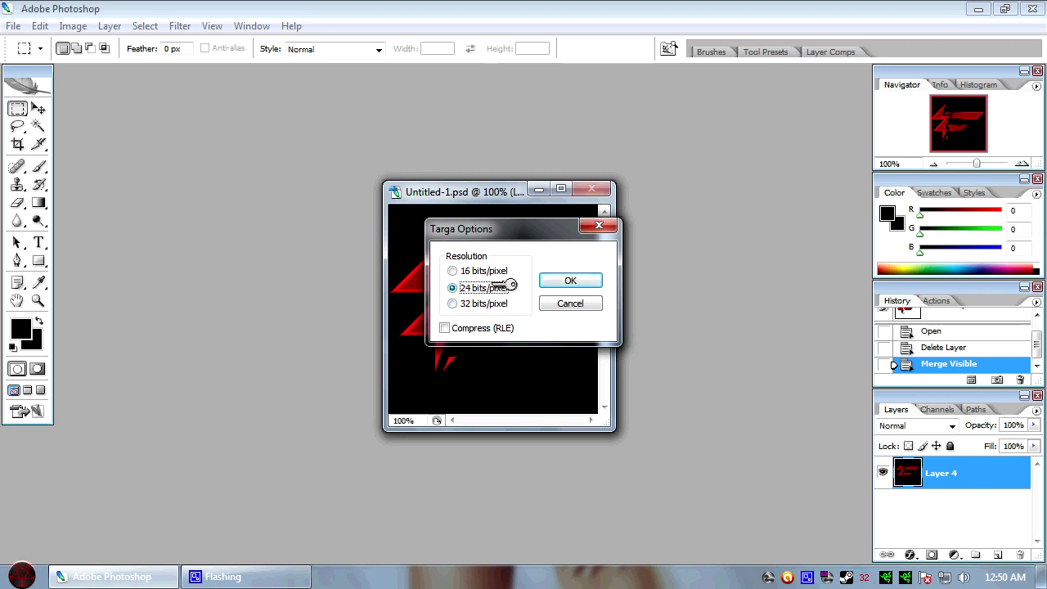
{"action": "left_click", "coordinate": [452, 303]}
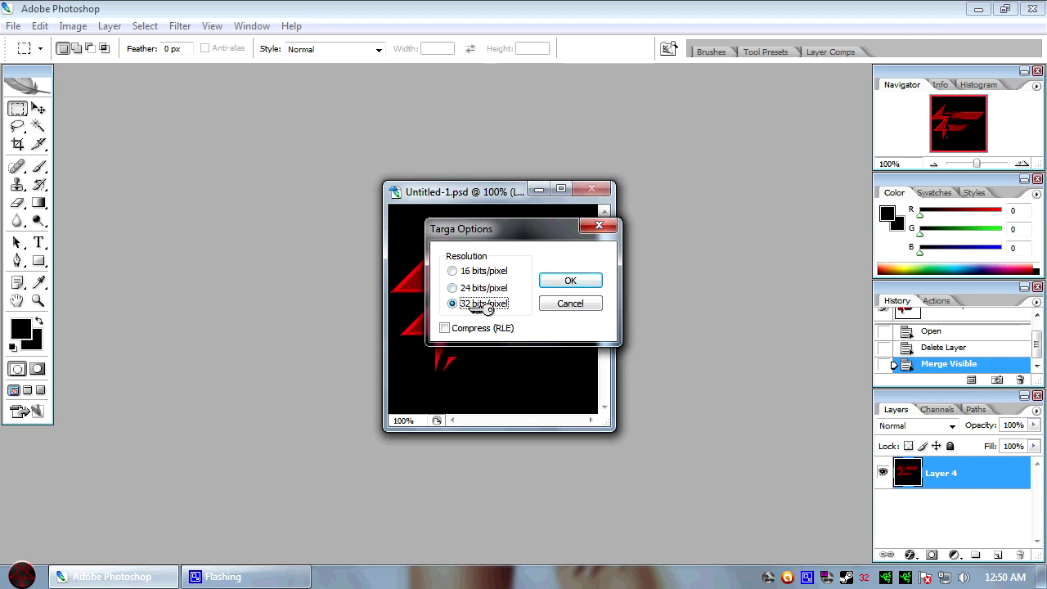
{"action": "left_click", "coordinate": [576, 281]}
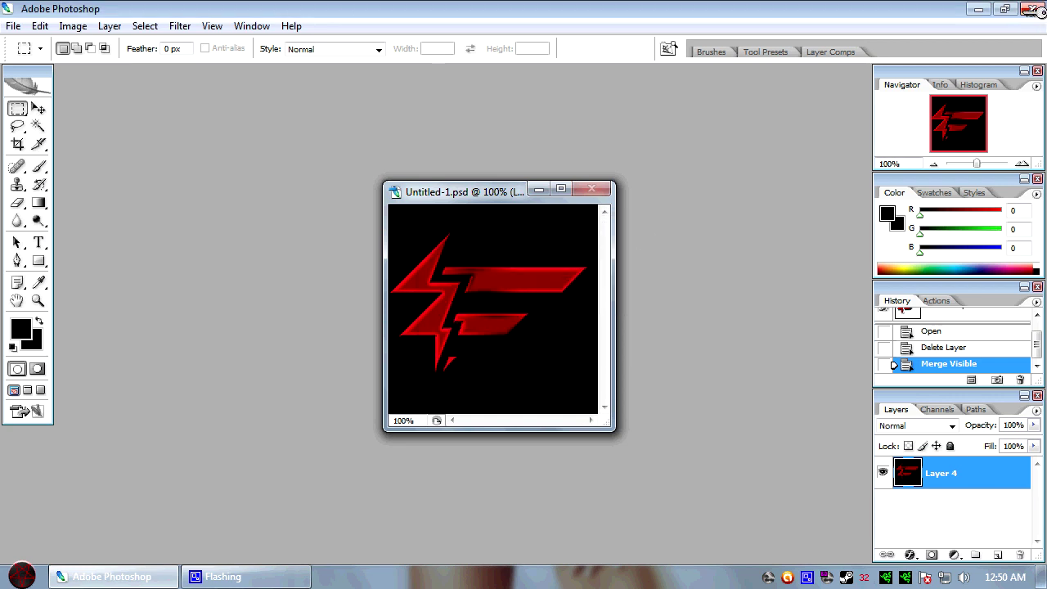
Quit Photoshop and start Counter-Strike: Source from the Steam My games list.
{"action": "left_click", "coordinate": [1032, 10]}
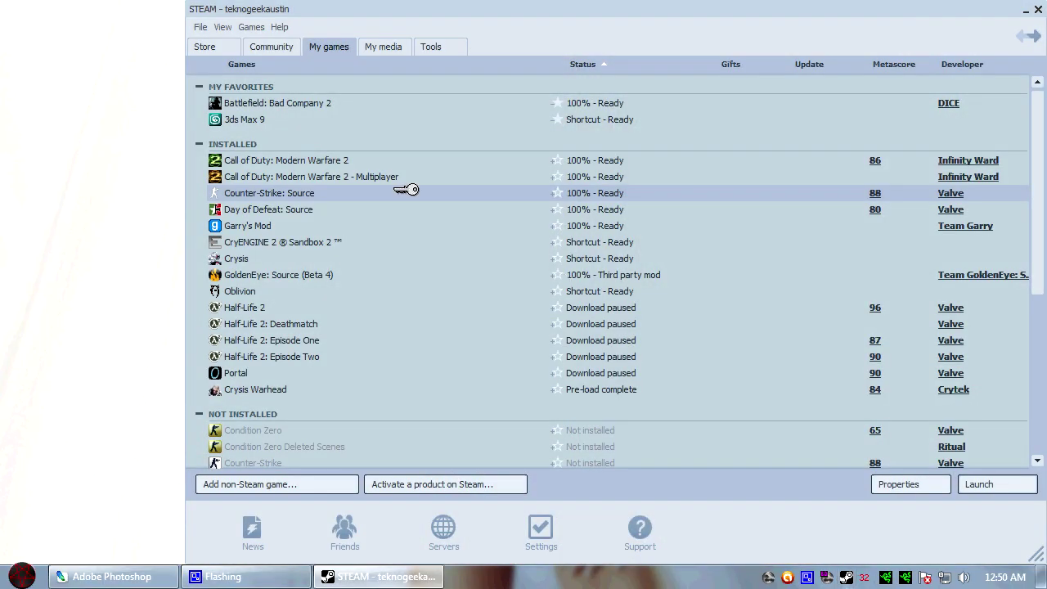
{"action": "double_click", "coordinate": [278, 193]}
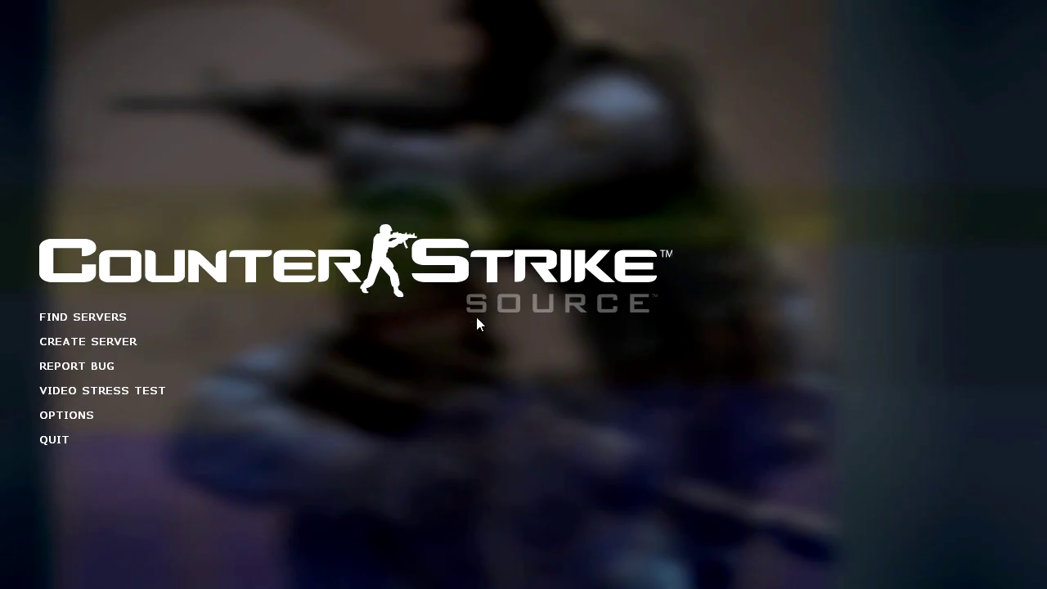
Import sprays/TUTORIAL/tut.tga as the spray through Options > Multiplayer > Import Spray.
{"action": "left_click", "coordinate": [81, 416]}
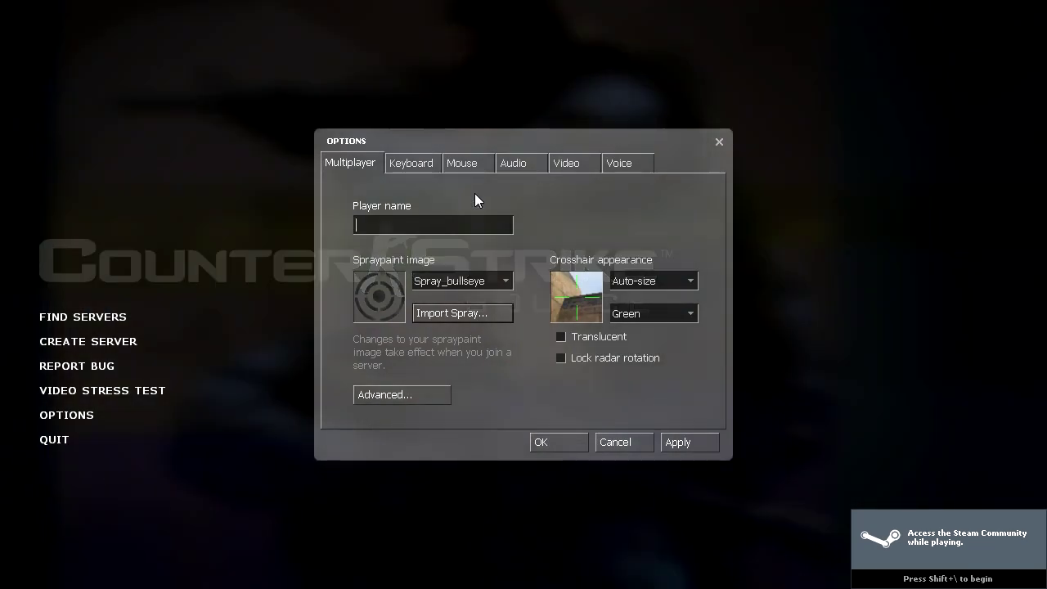
{"action": "left_click", "coordinate": [477, 315]}
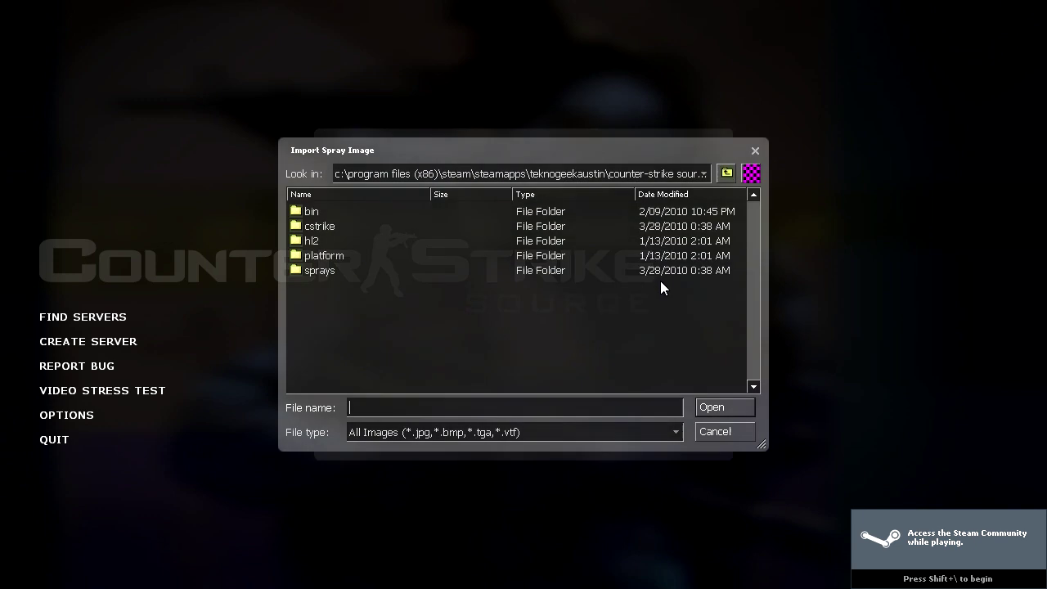
{"action": "left_click", "coordinate": [317, 273]}
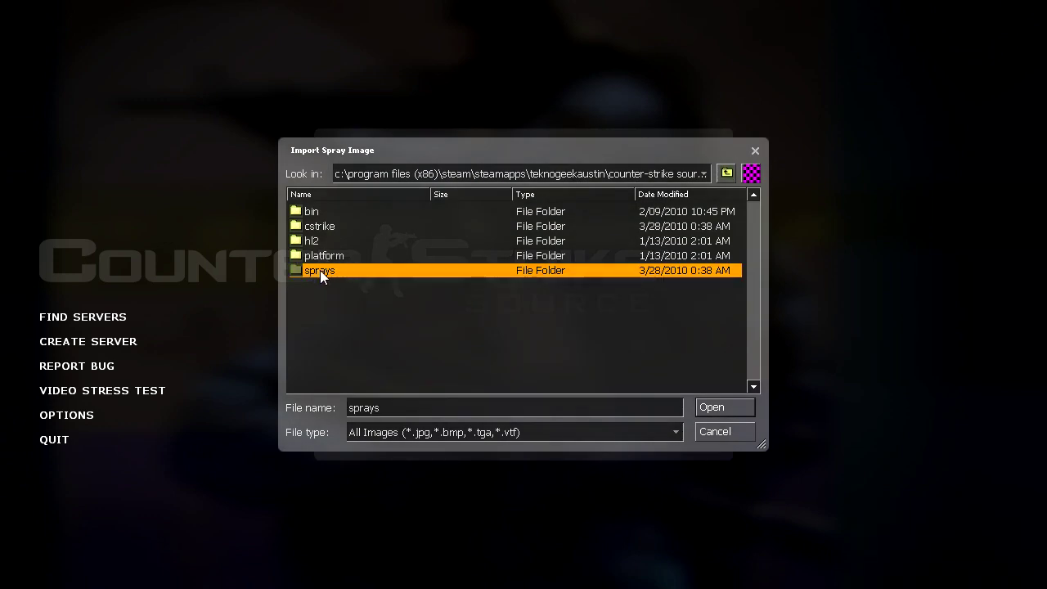
{"action": "double_click", "coordinate": [320, 272]}
{"action": "double_click", "coordinate": [328, 225]}
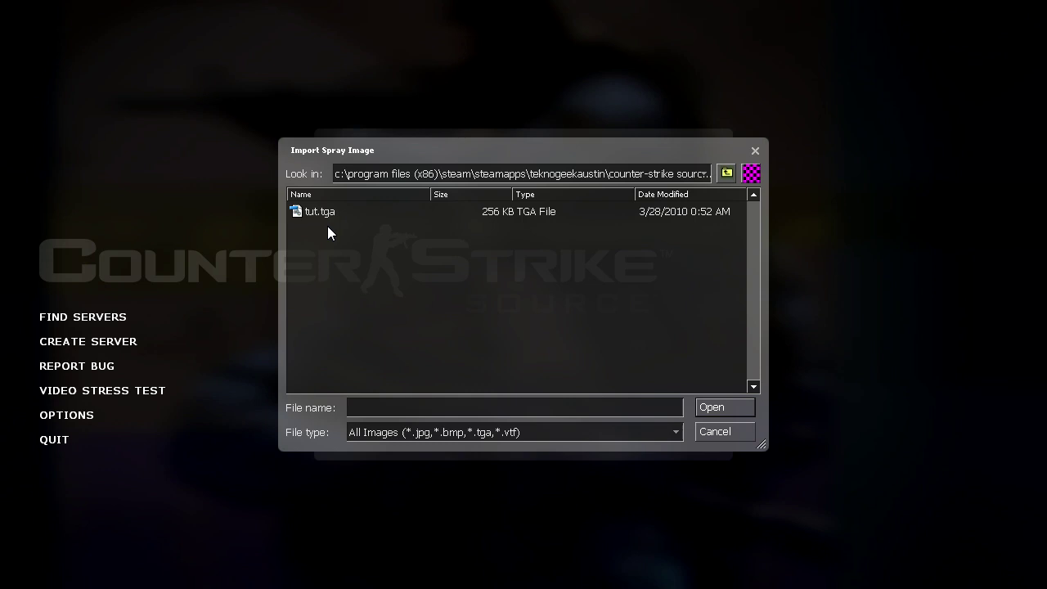
{"action": "left_click", "coordinate": [326, 212]}
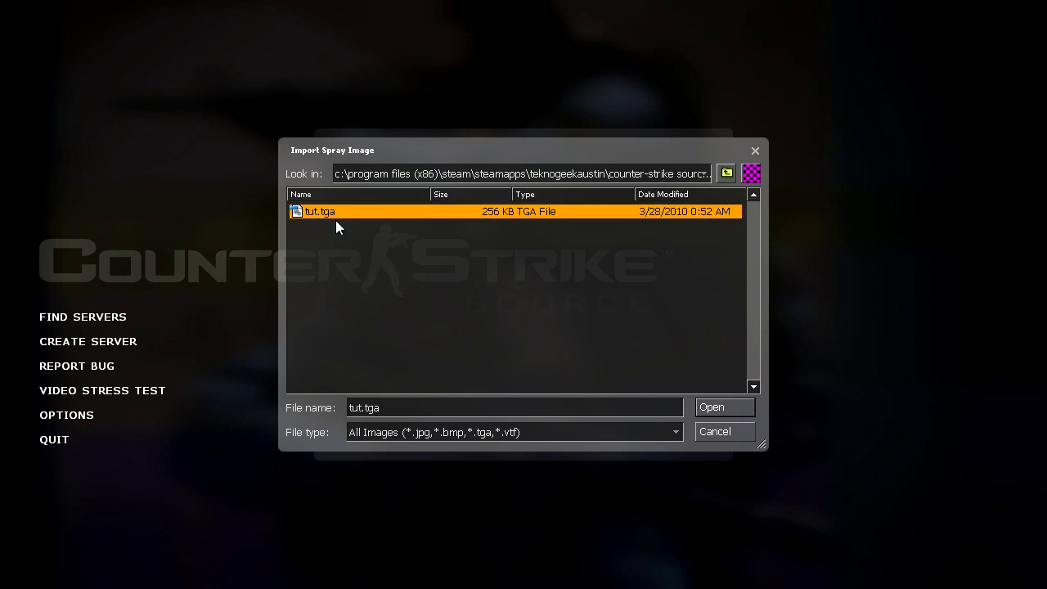
{"action": "left_click", "coordinate": [737, 408]}
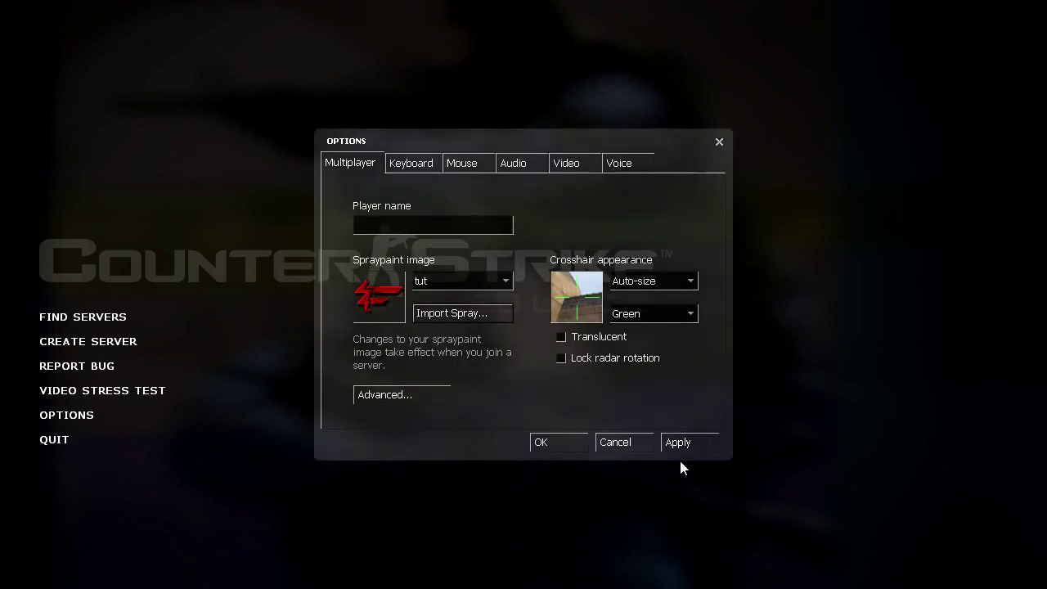